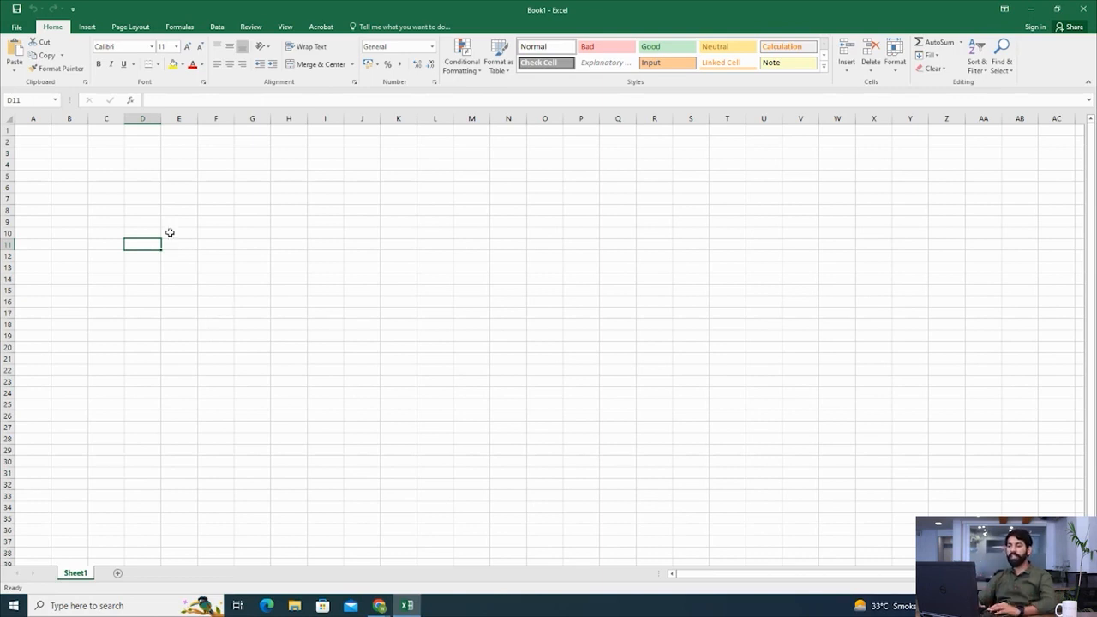
Examine the blank worksheet's grid by selecting scattered cells and viewing distant rows and columns.
click(180, 143)
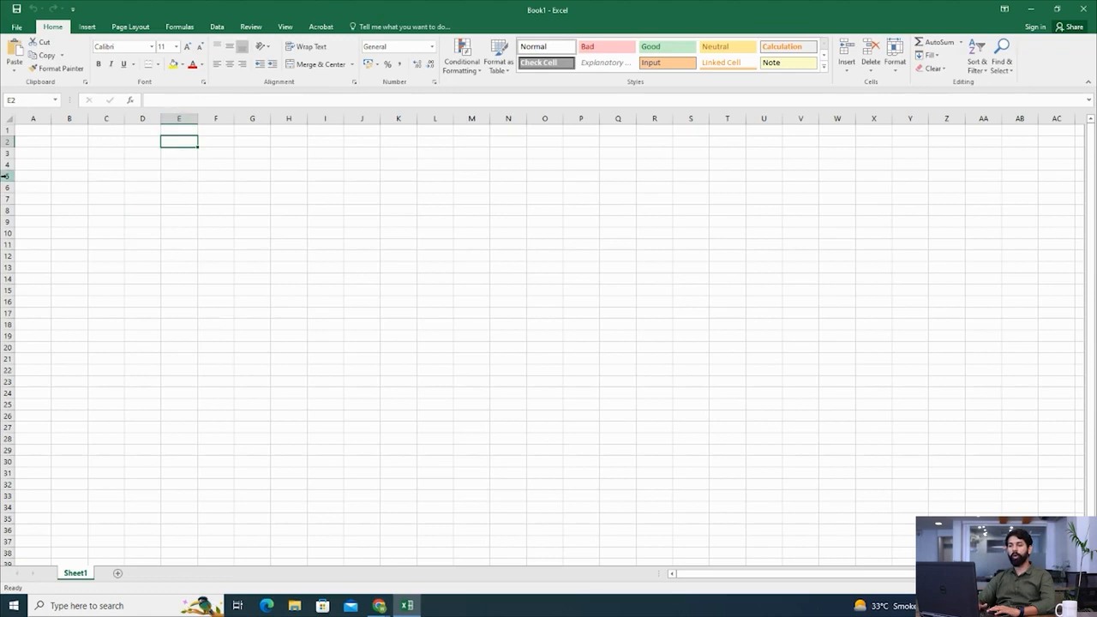
click(293, 276)
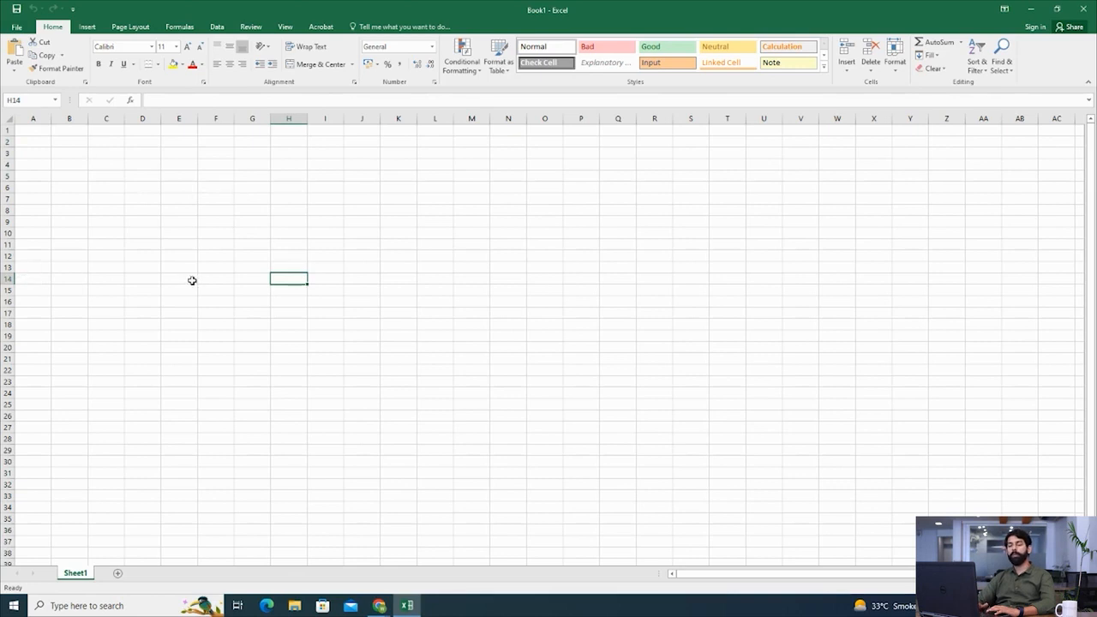
click(144, 208)
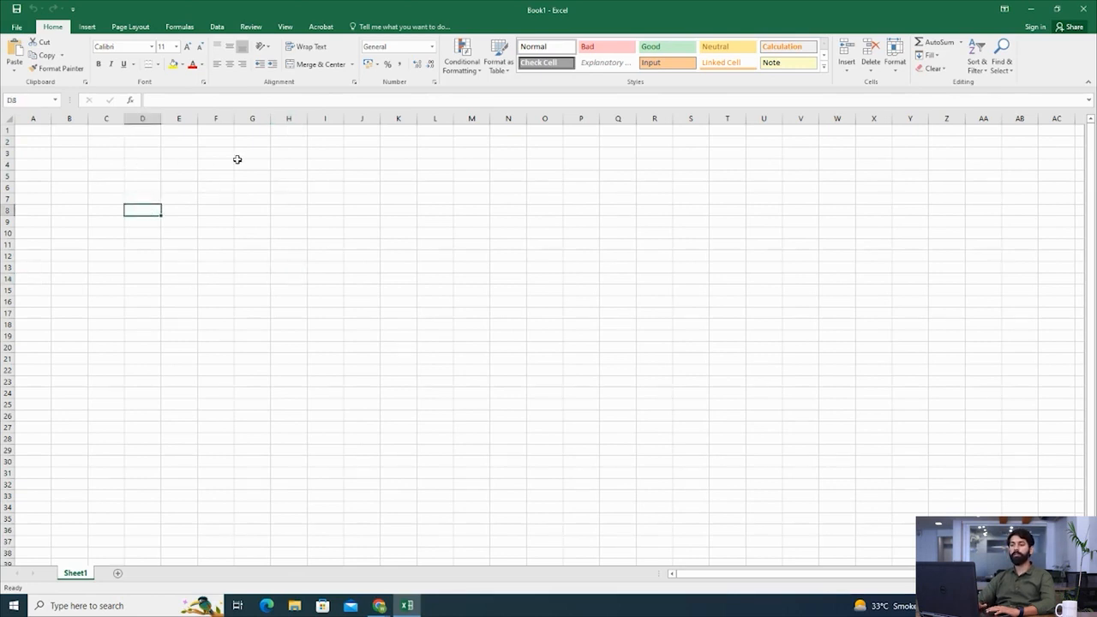
click(238, 159)
click(267, 232)
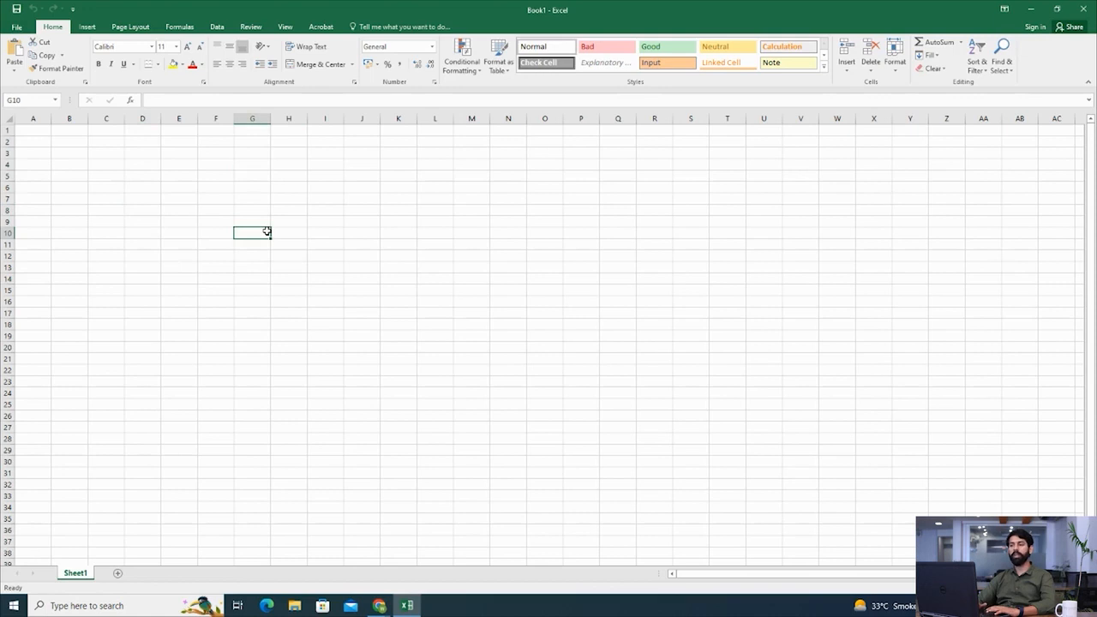
click(541, 374)
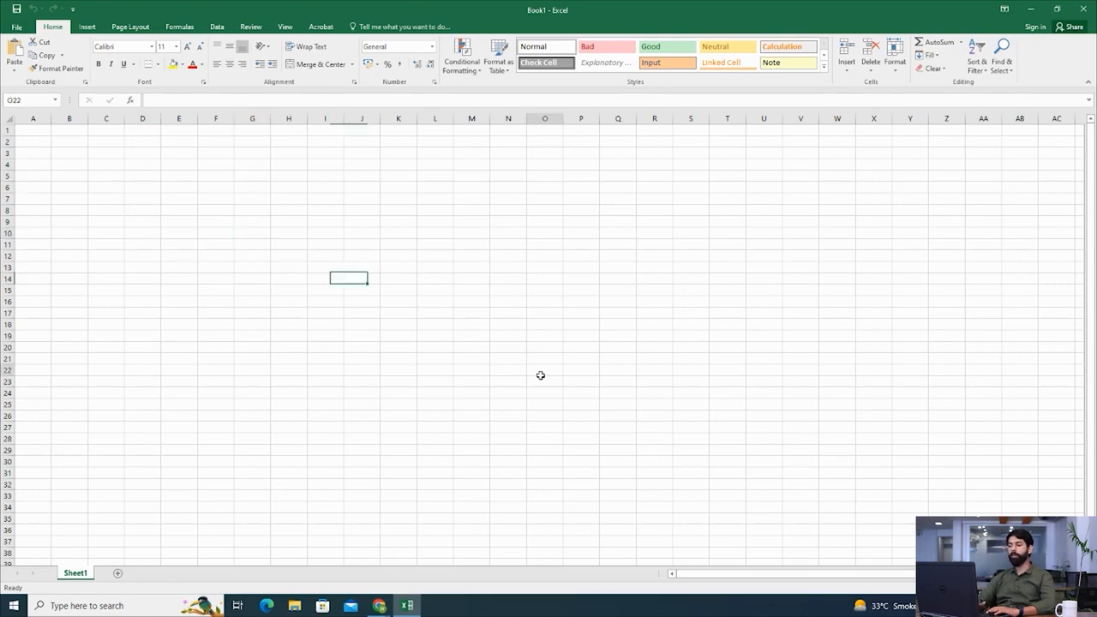
scroll(541, 377, down, 20)
scroll(541, 377, down, 14)
scroll(541, 377, right, 4)
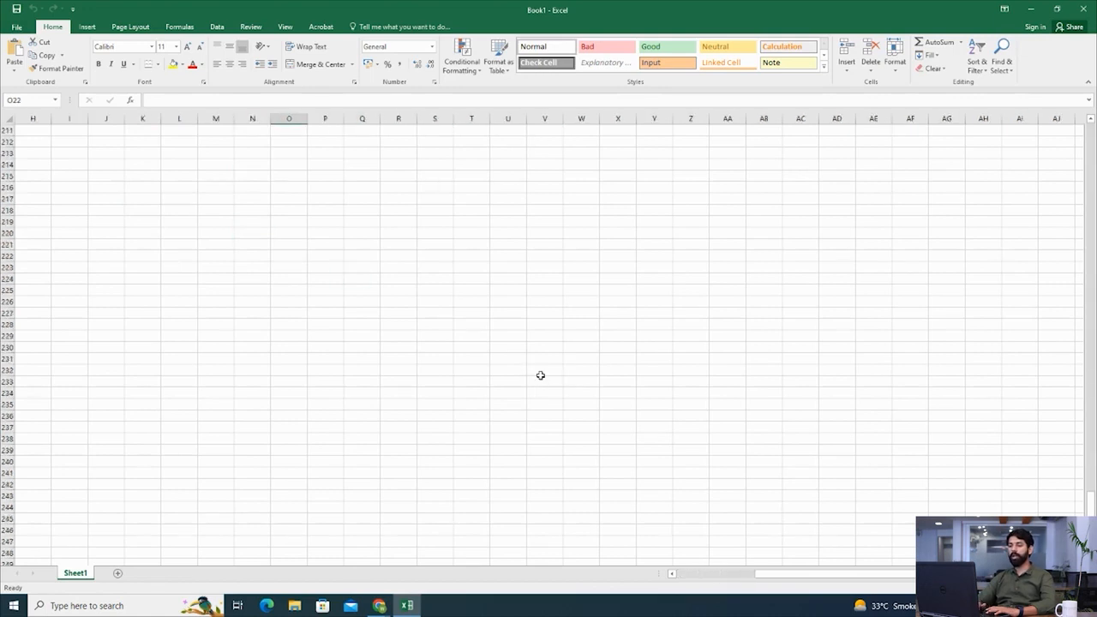
click(577, 347)
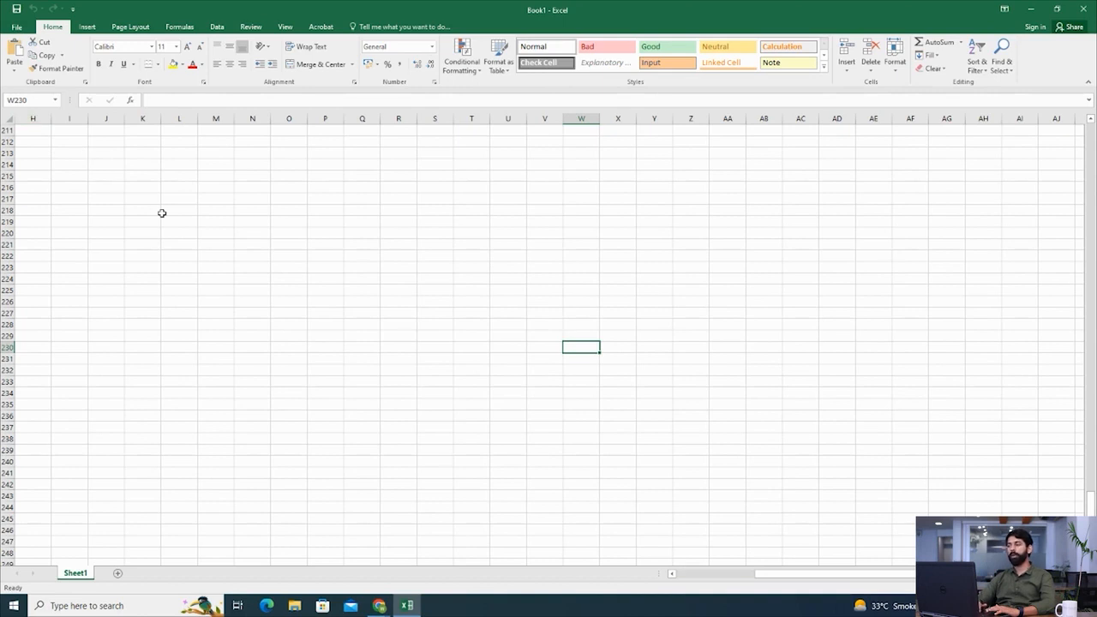
scroll(1074, 192, right, 3)
scroll(1074, 192, right, 1)
click(823, 266)
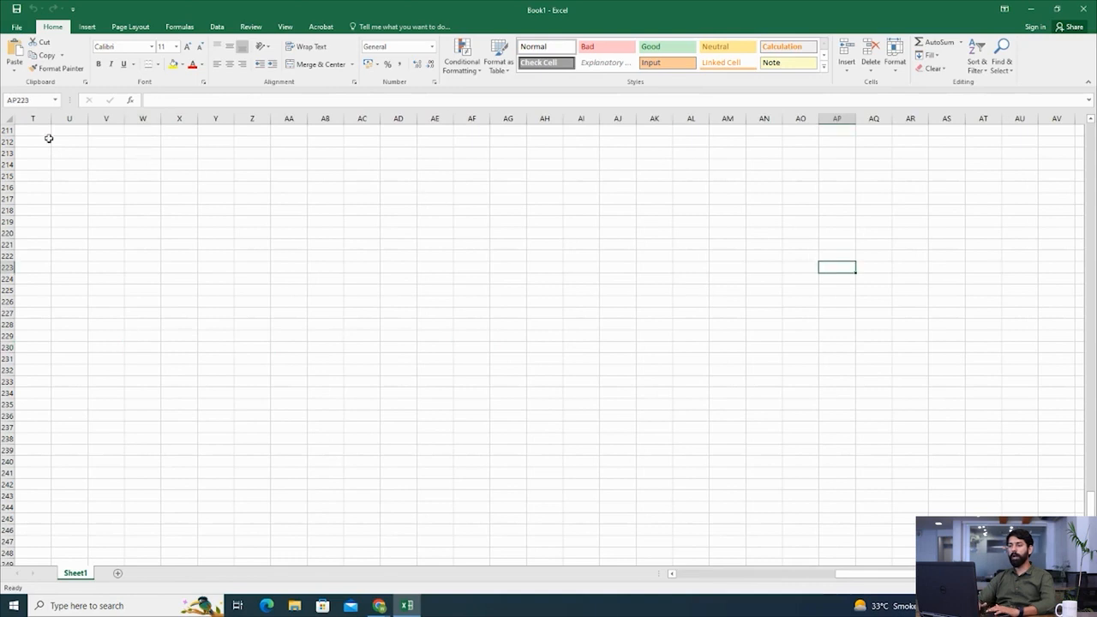
scroll(166, 224, left, 6)
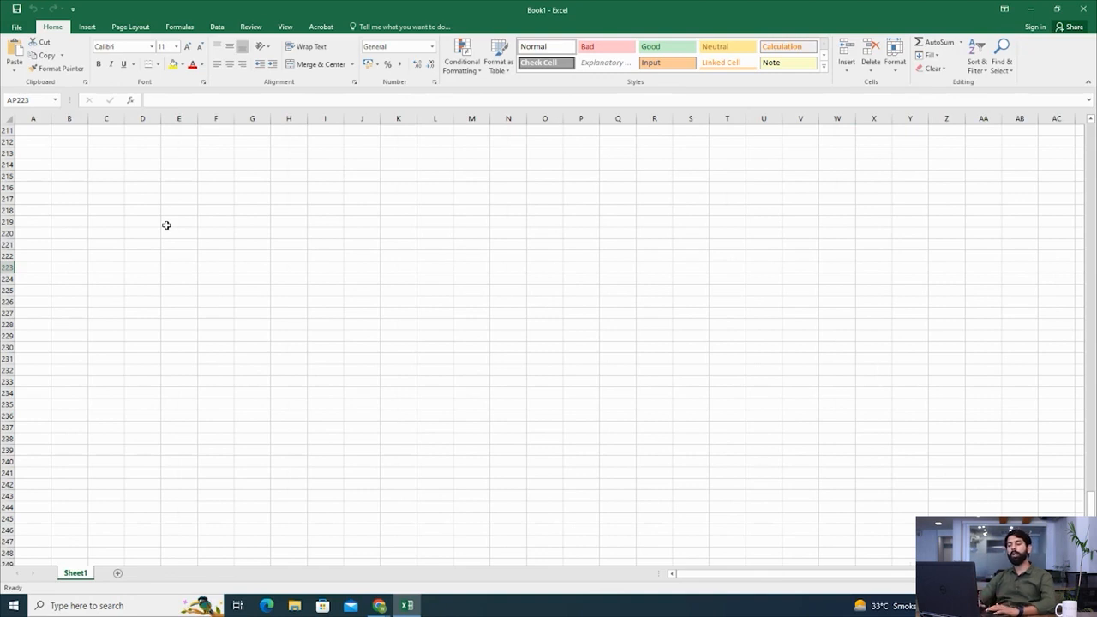
right_click(166, 224)
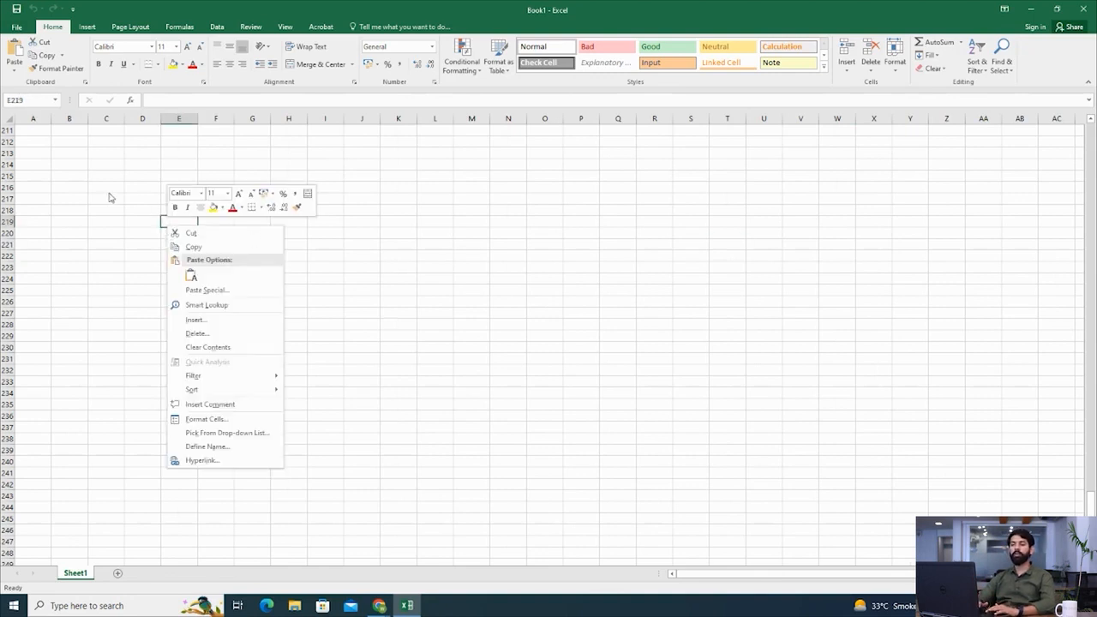
key(Escape)
click(87, 160)
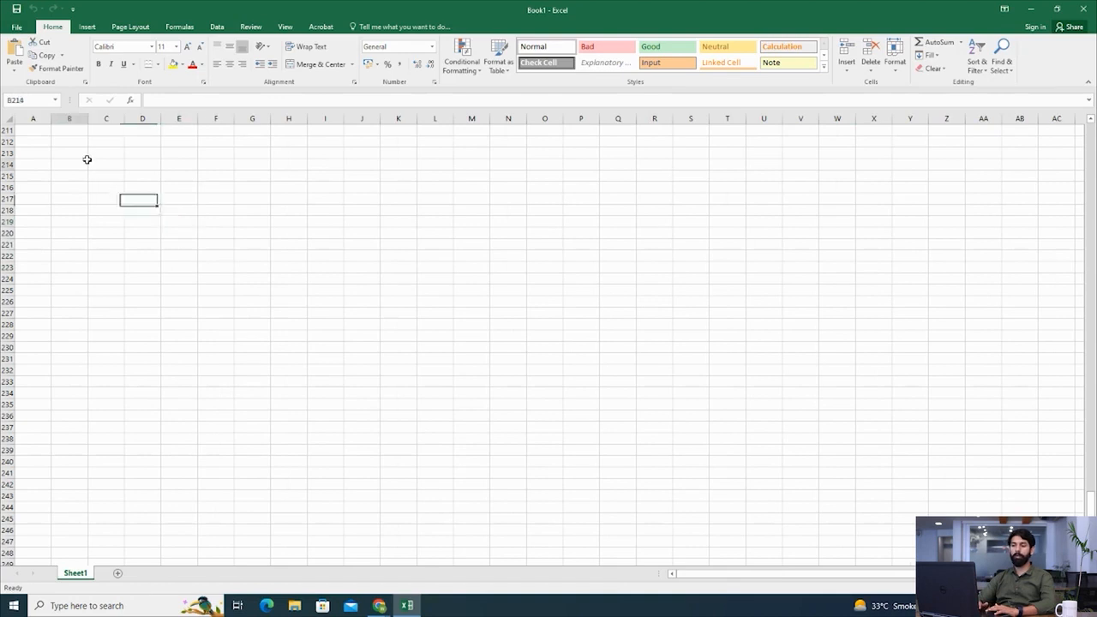
click(150, 185)
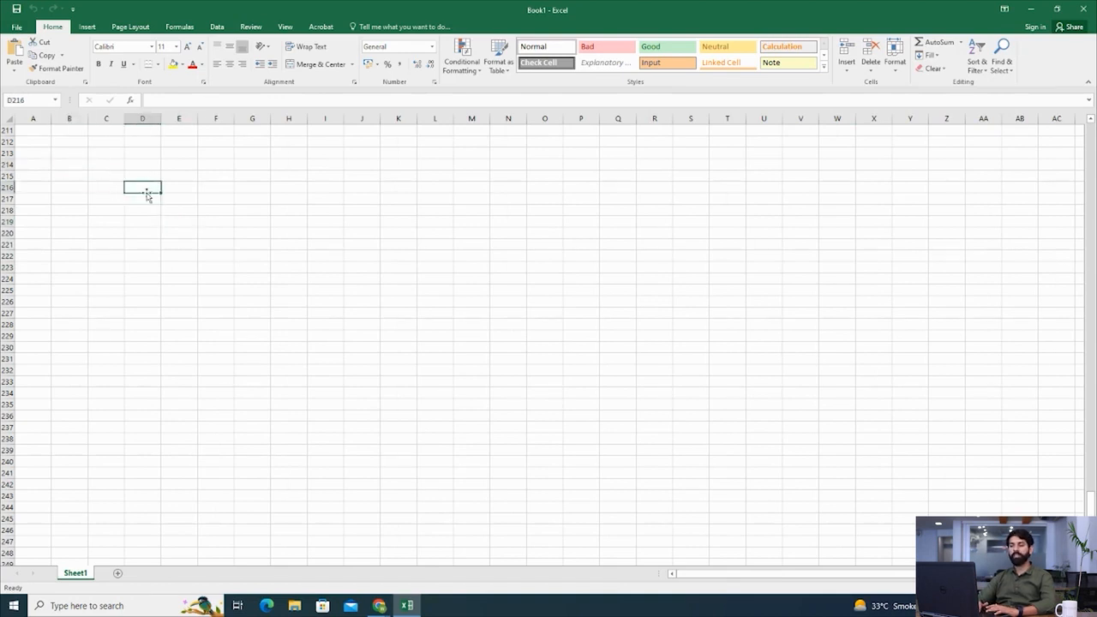
double_click(147, 189)
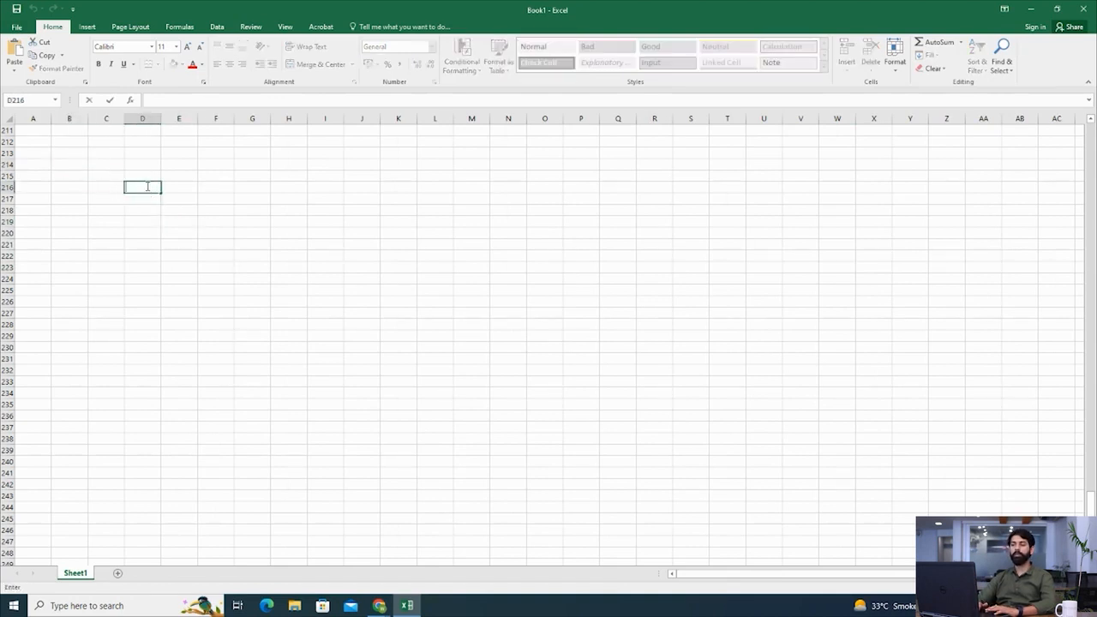
key(Return)
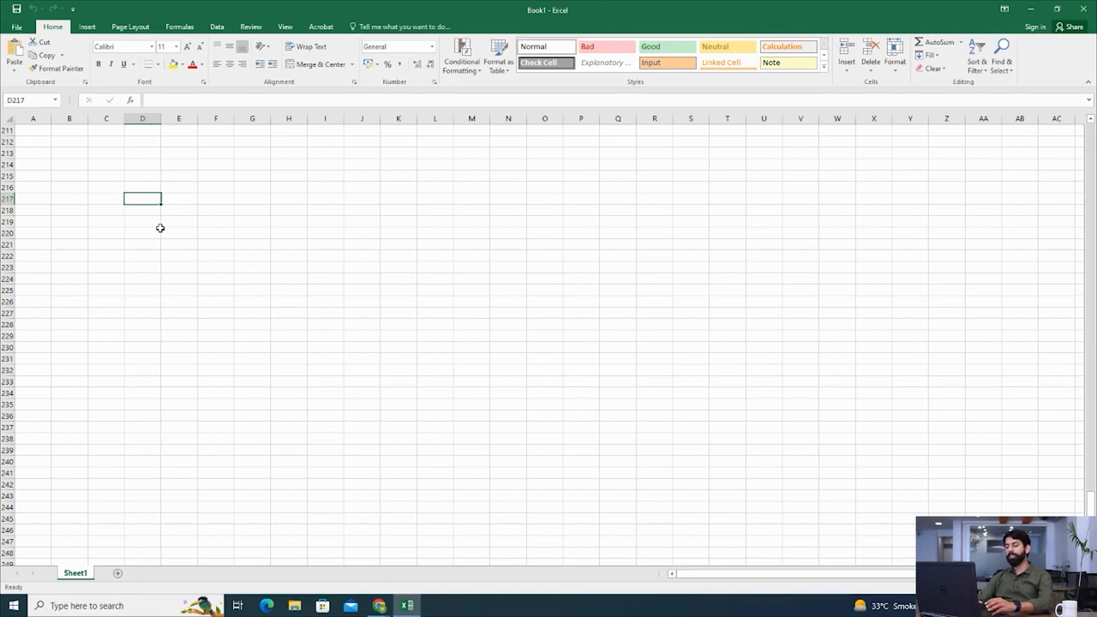
Enter the column headings Name in cell A1 and Education in cell B1.
click(39, 130)
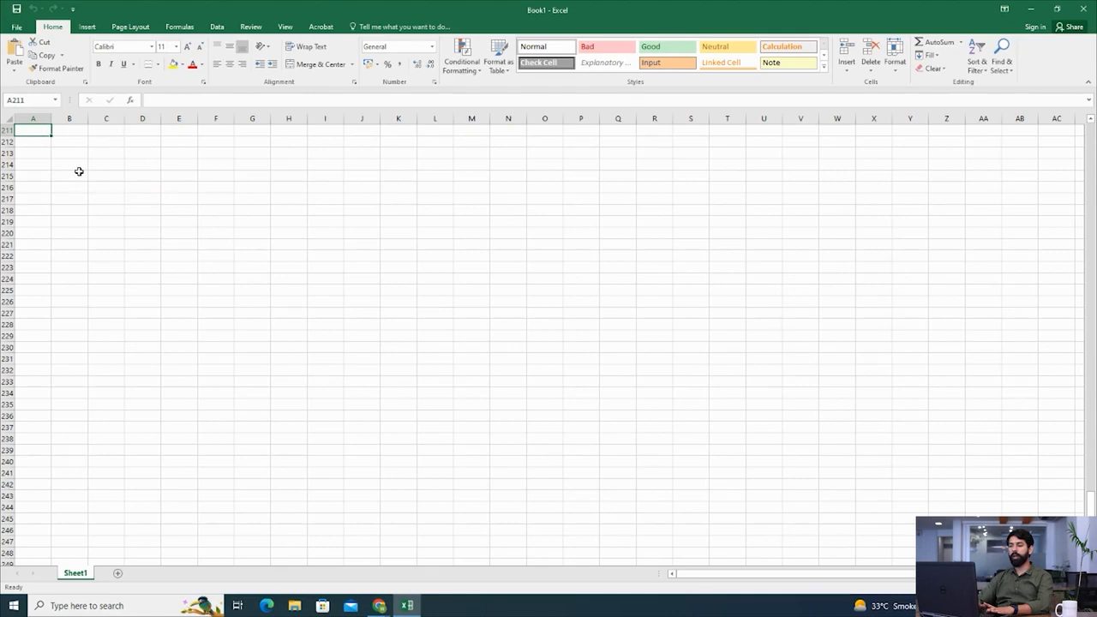
drag(1089, 505, 1092, 127)
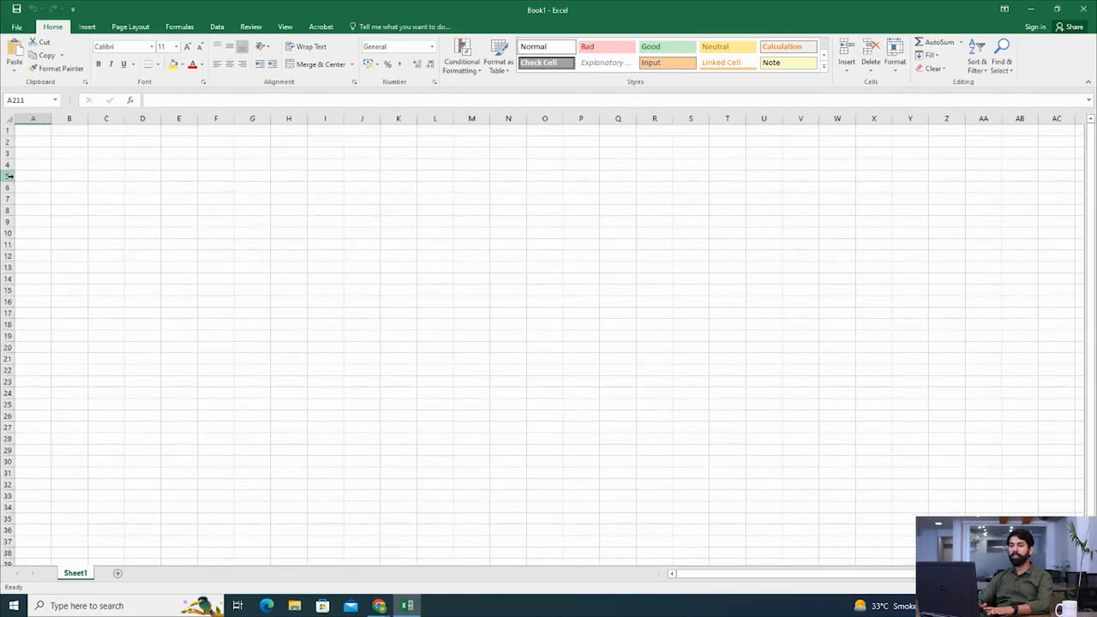
click(43, 130)
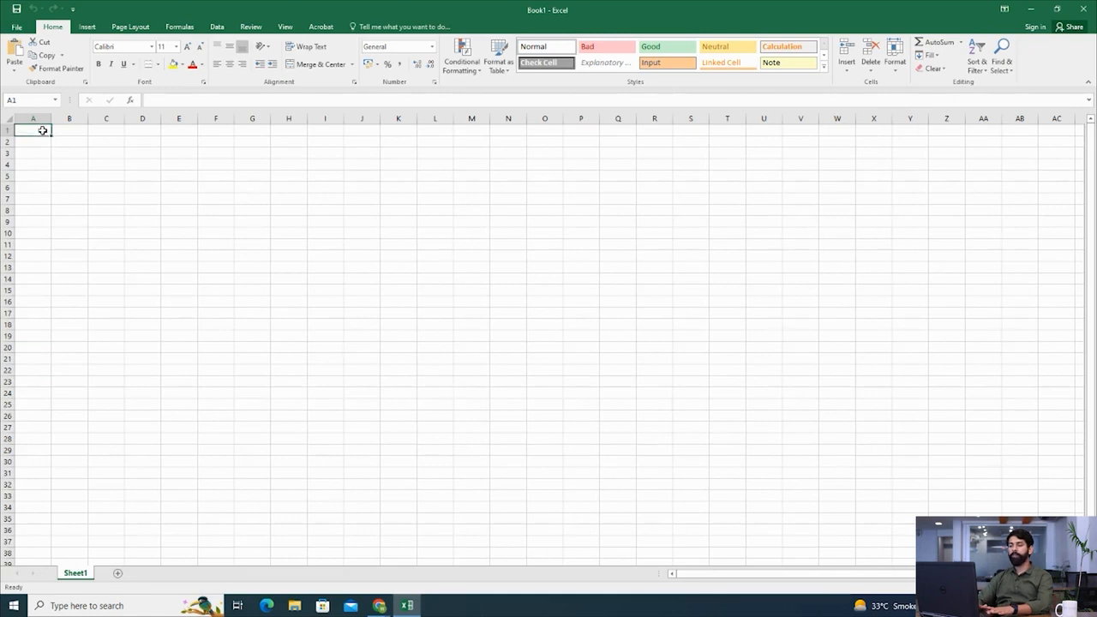
text(Name)
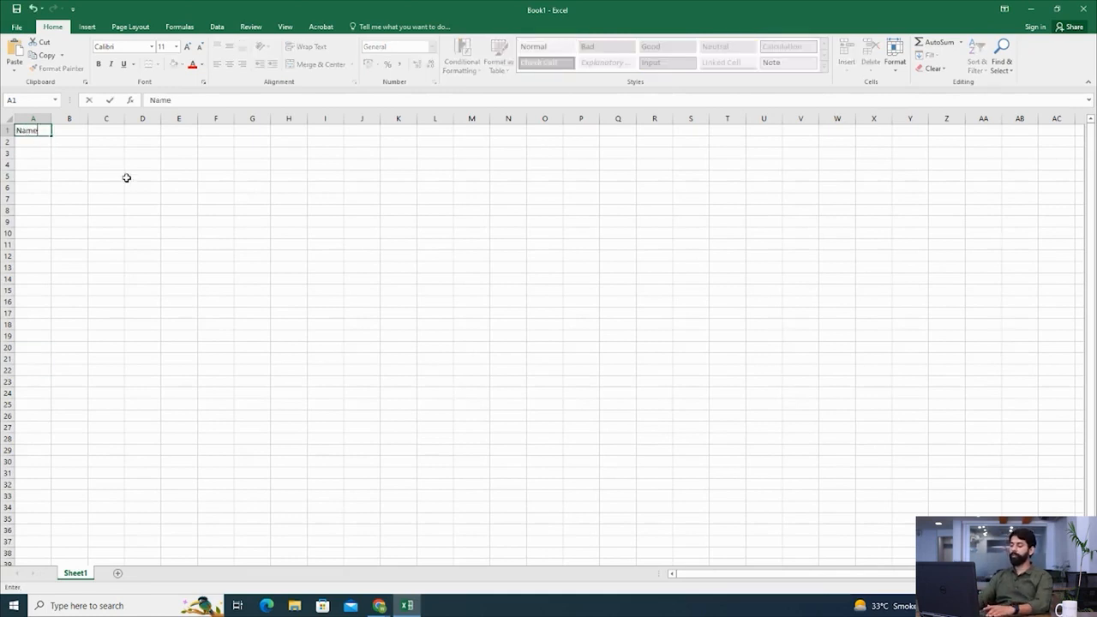
key(Return)
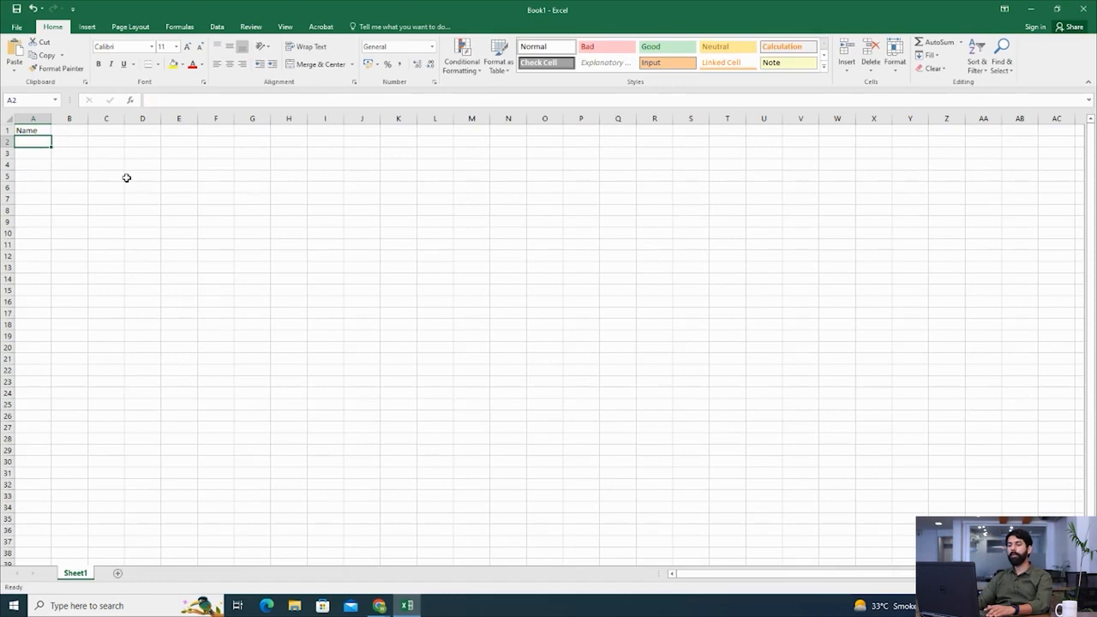
key(Up)
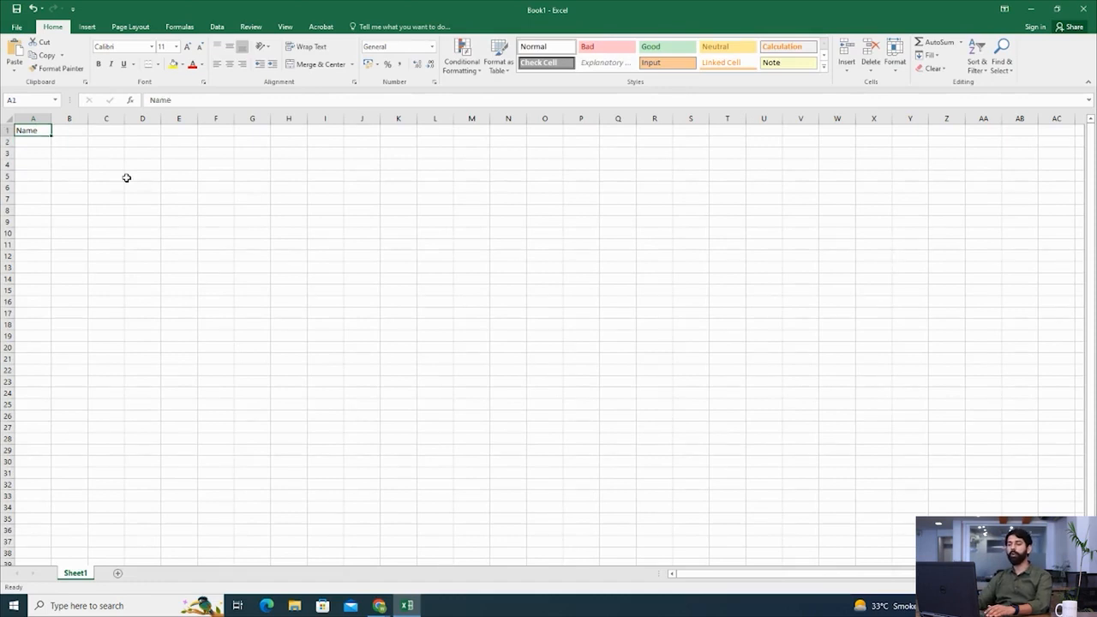
key(Right)
text(Educa)
key(Return)
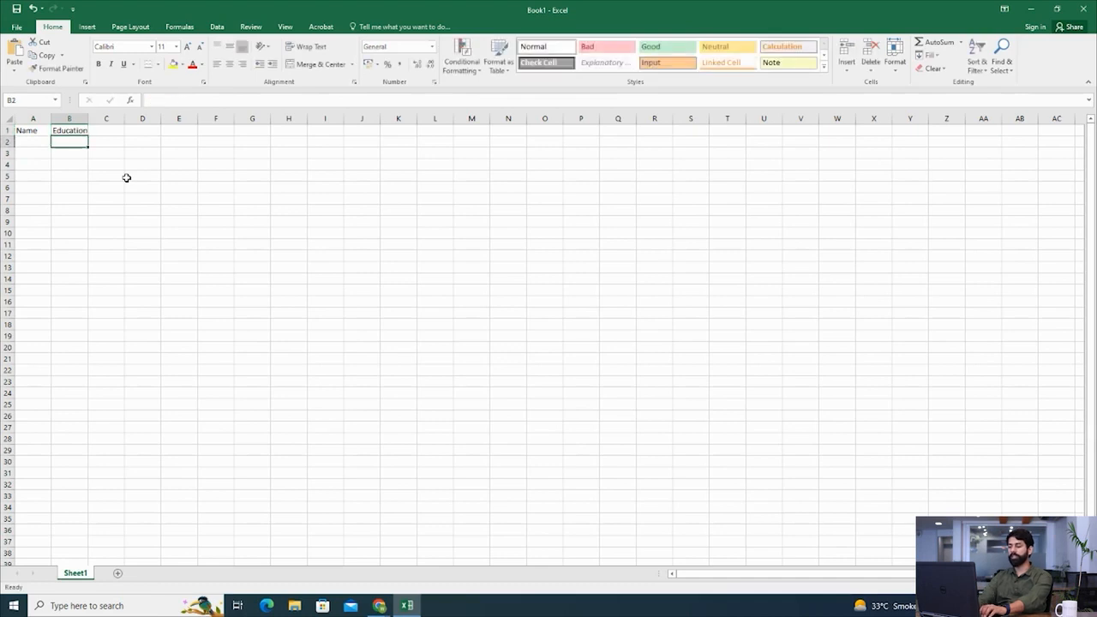
Add the column headings City in cell C1 and Course in cell D1.
key(Up)
key(Right)
text(City)
key(Return)
key(Up)
key(Right)
text(Course)
key(Return)
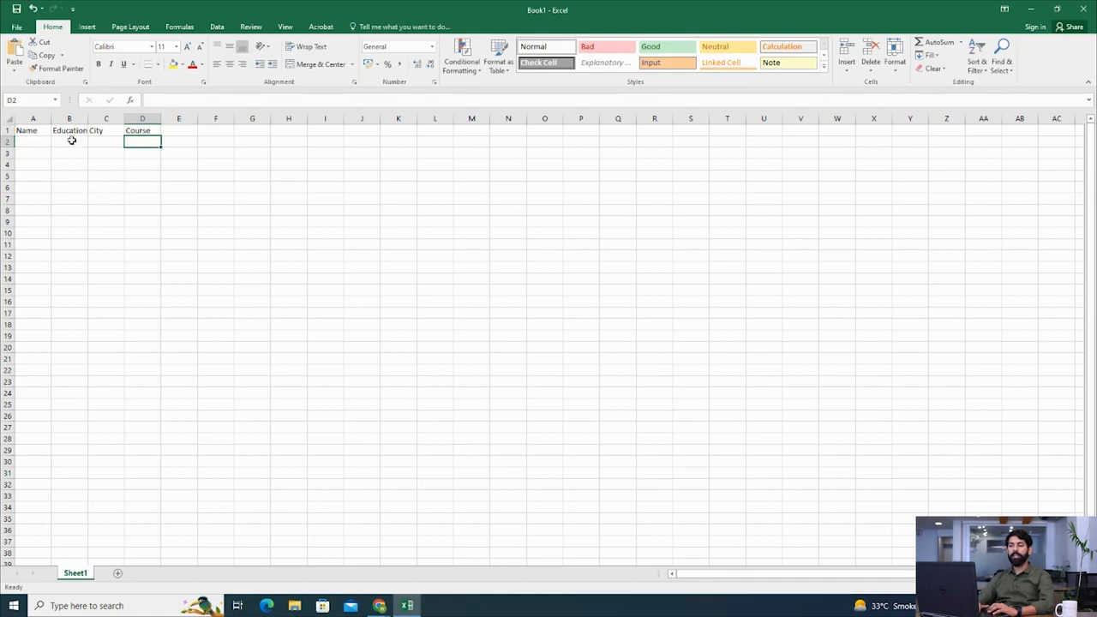
Examine the row and column sizing options and the commands available for the Name heading cell.
click(30, 130)
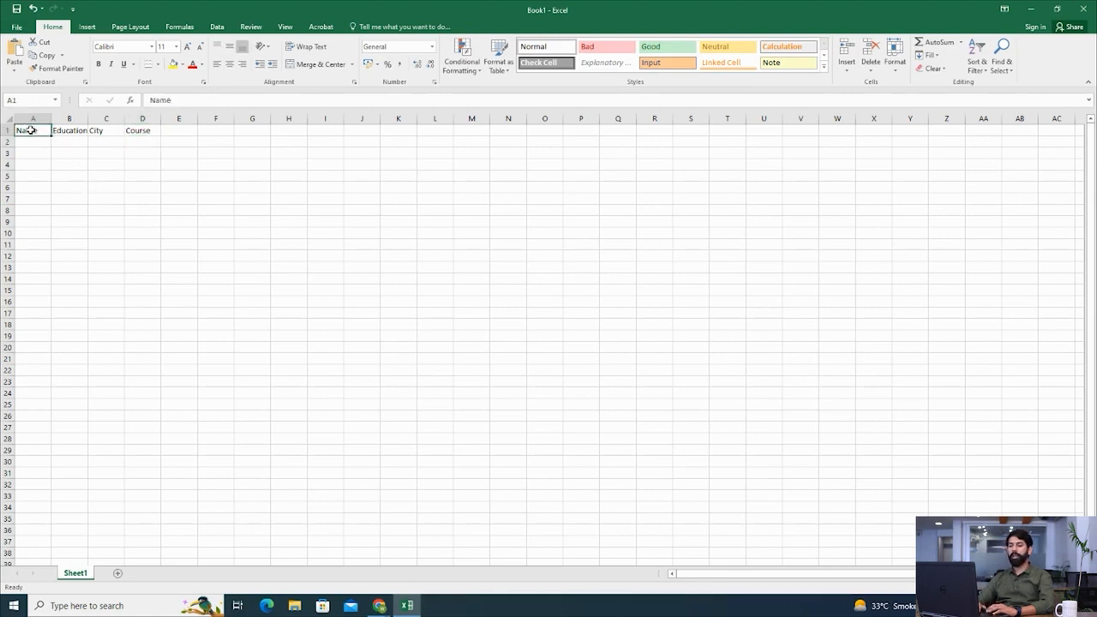
click(75, 132)
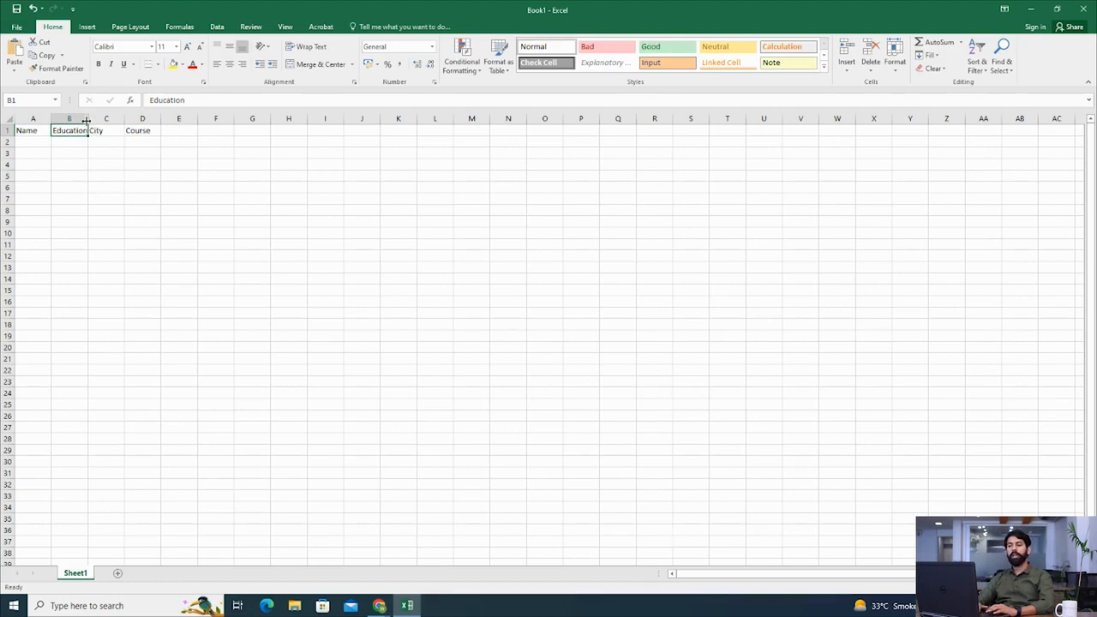
click(31, 131)
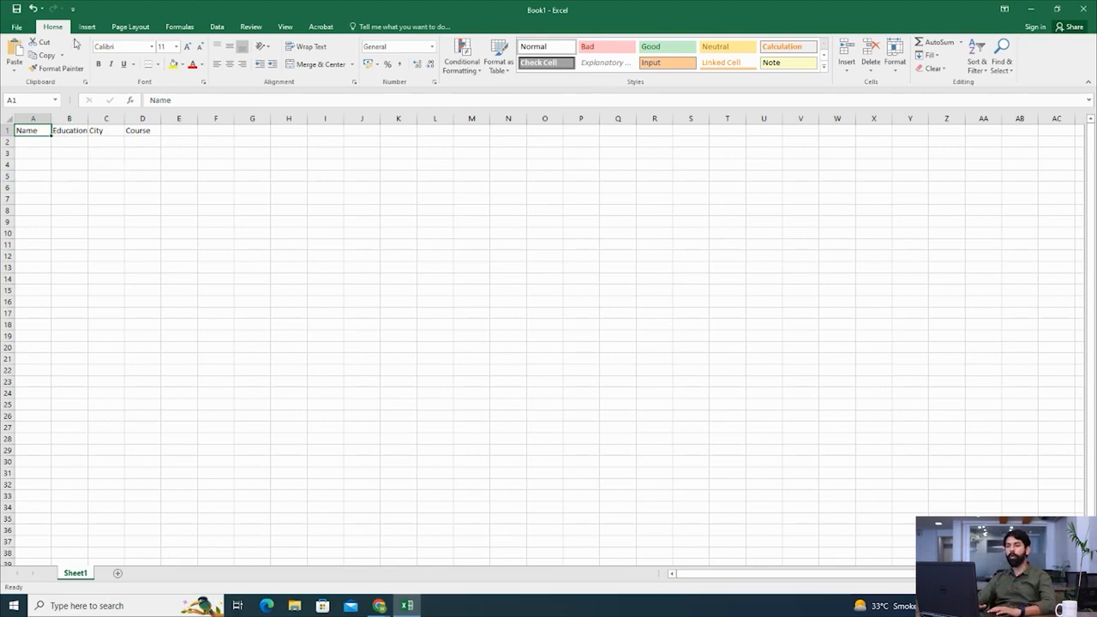
click(897, 68)
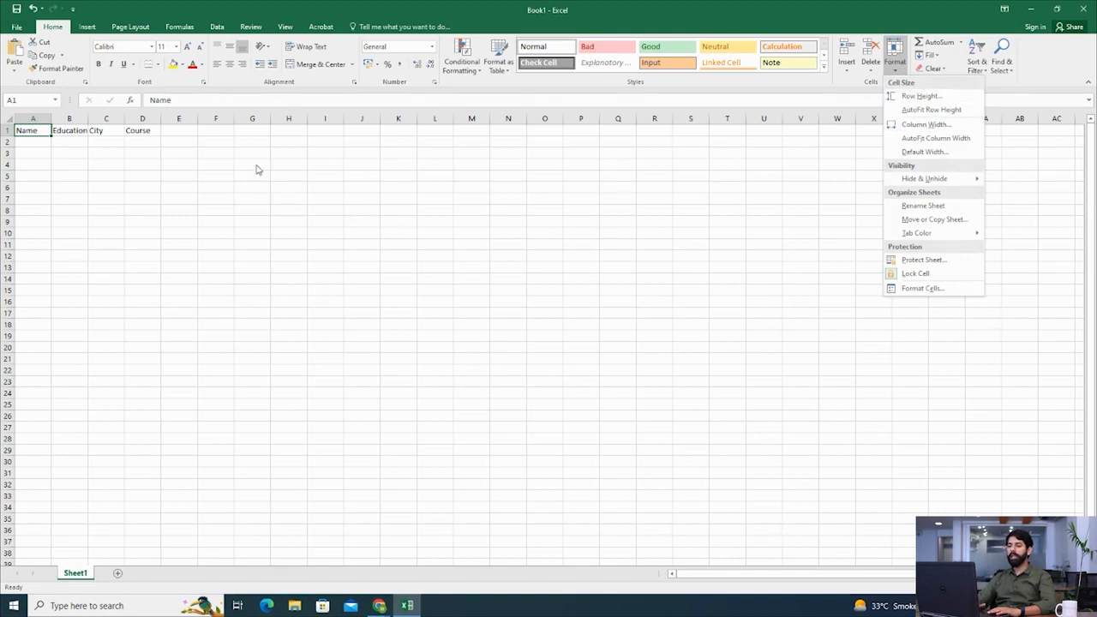
click(143, 162)
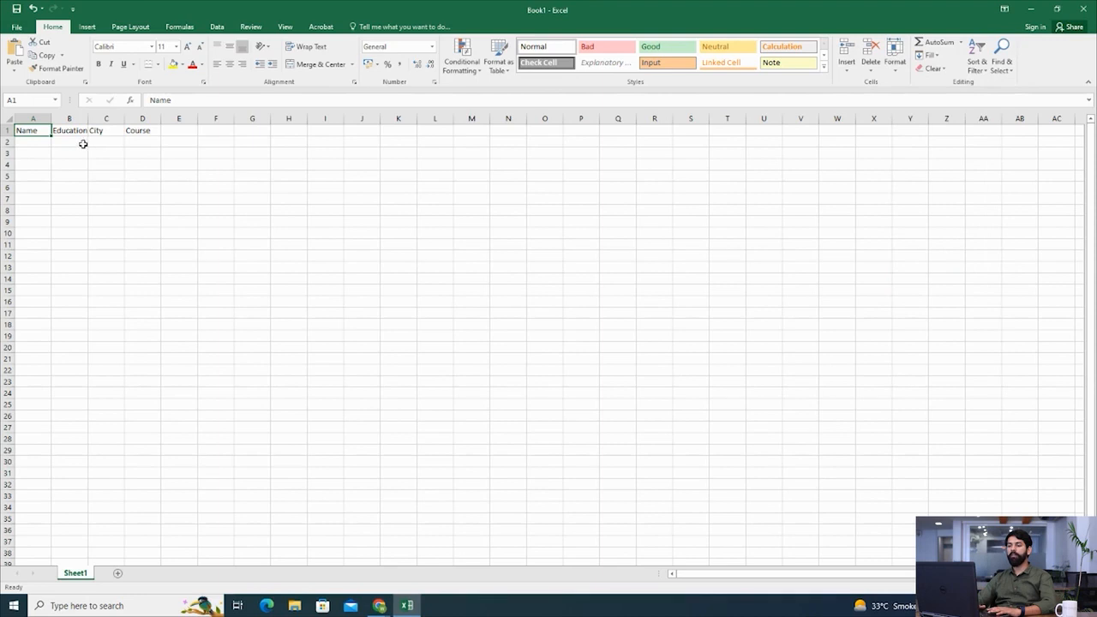
right_click(33, 131)
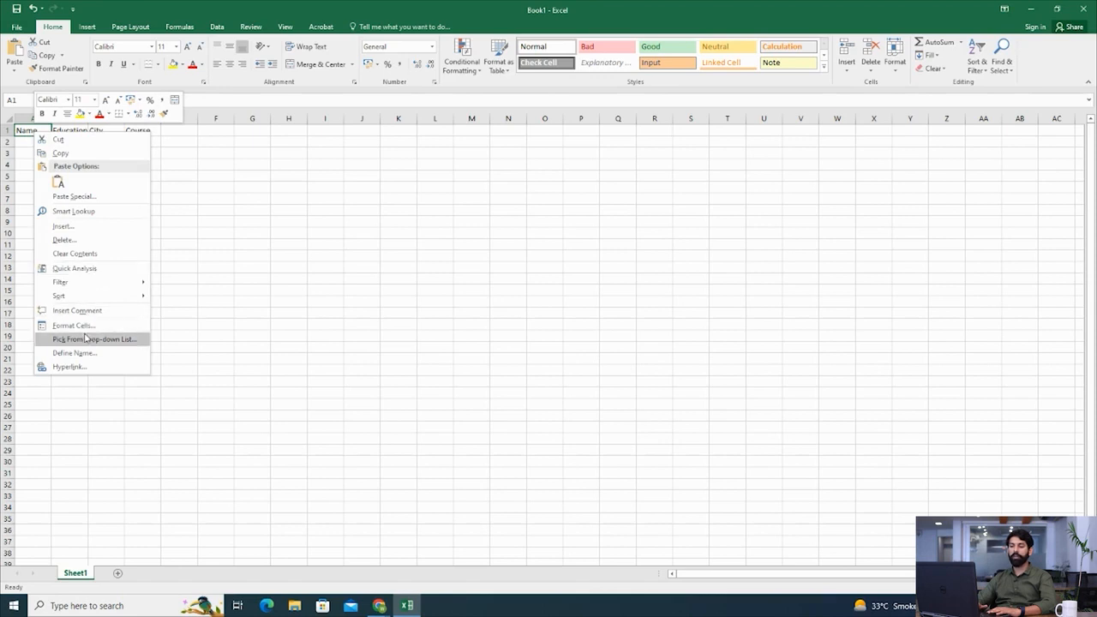
mouse_move(109, 285)
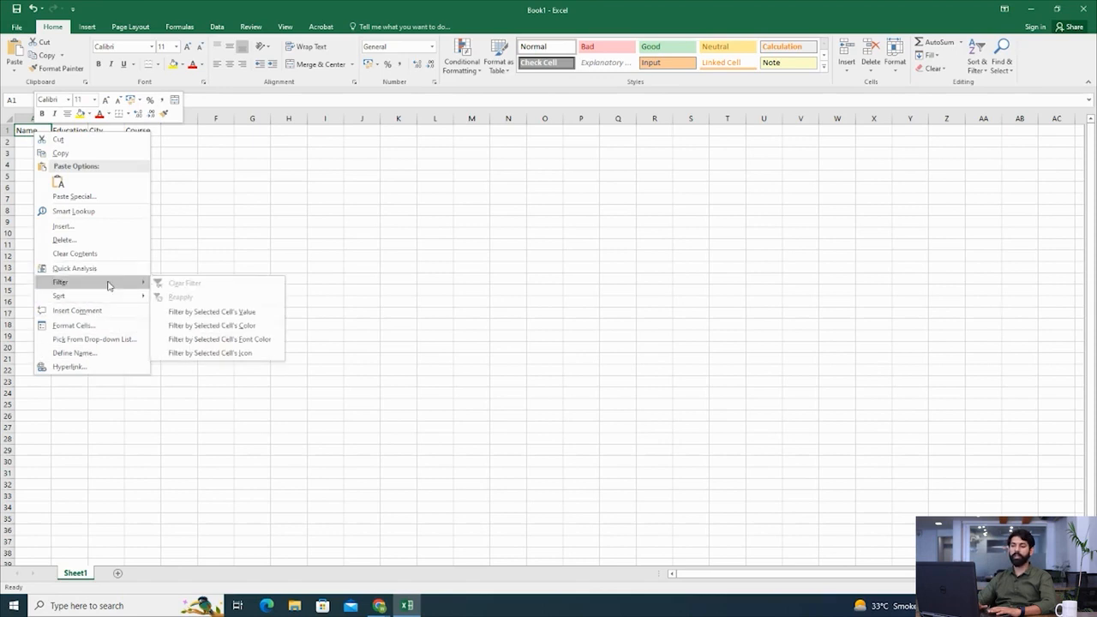
click(190, 166)
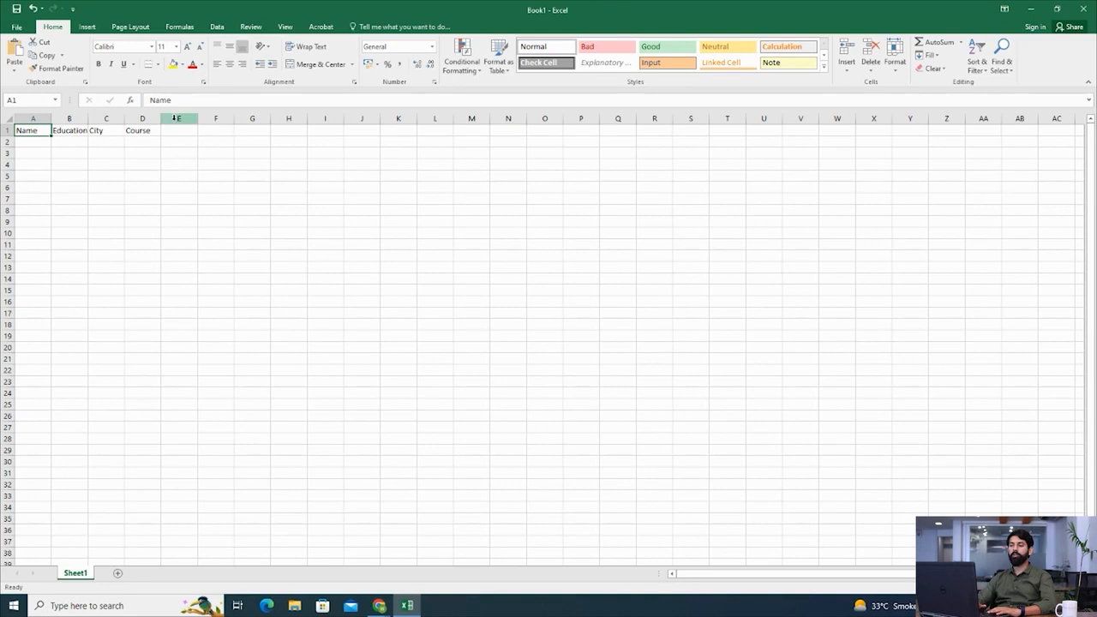
Examine the commands available for column A and for heading row 1, including their width and height options.
click(34, 117)
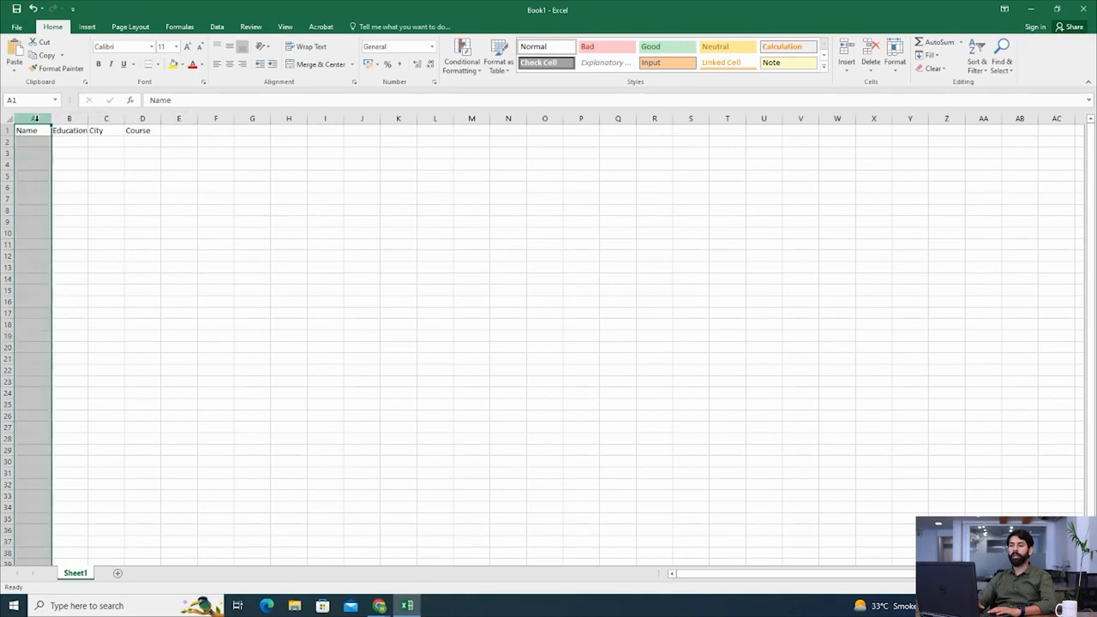
right_click(36, 119)
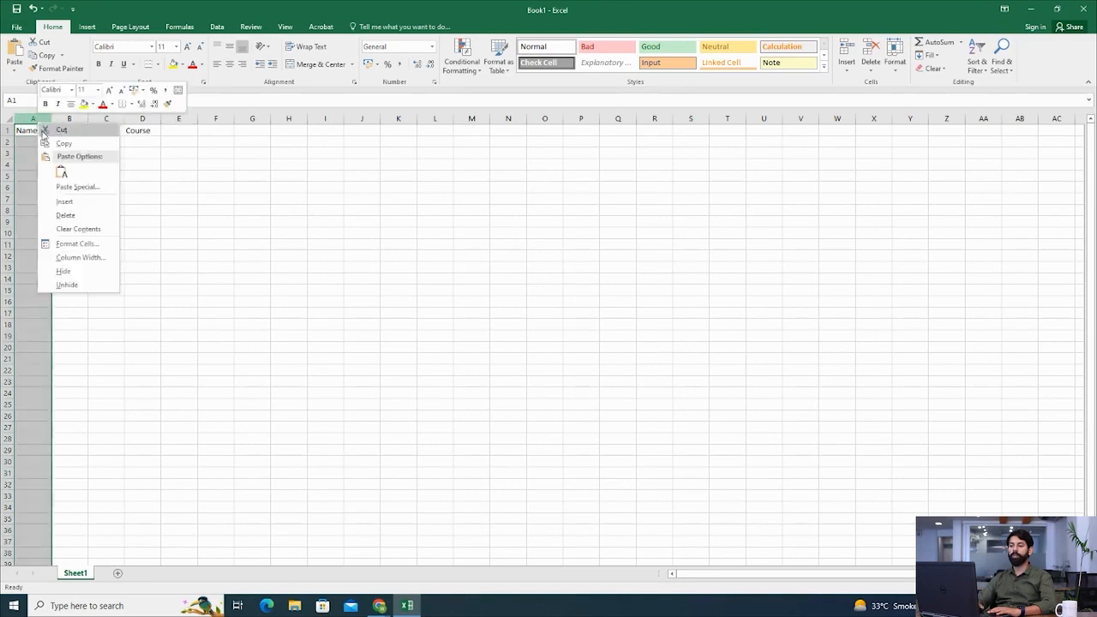
key(Escape)
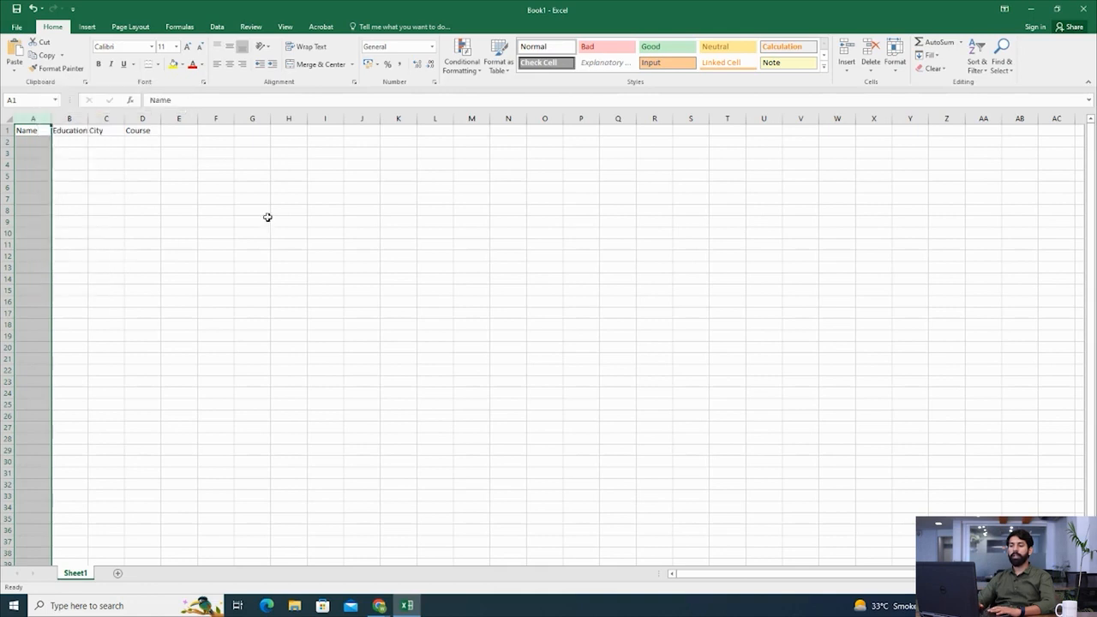
click(7, 152)
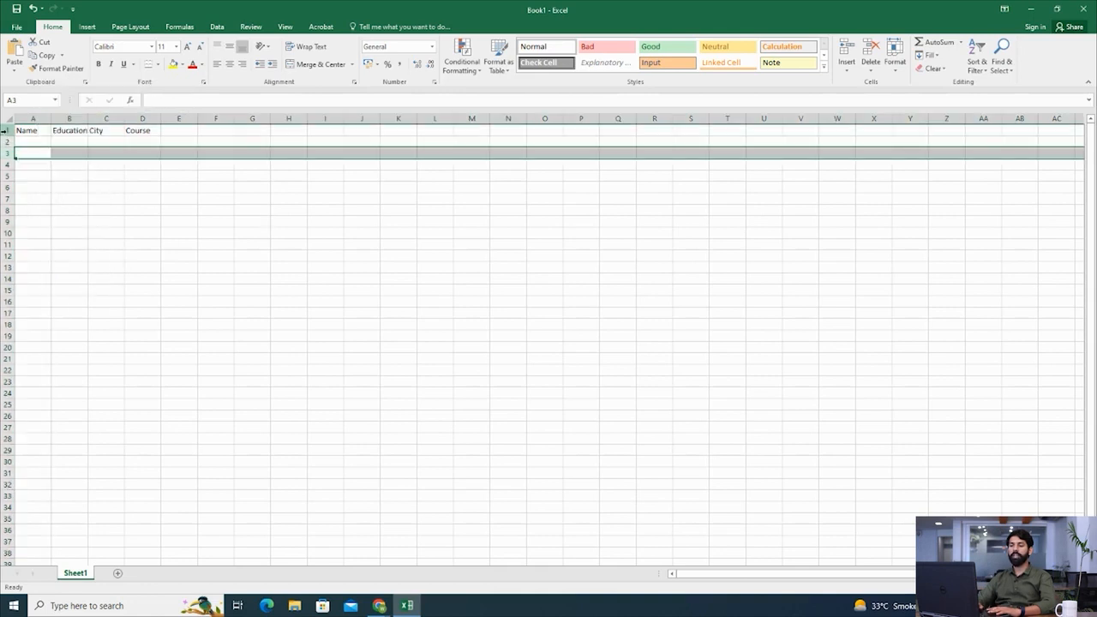
right_click(9, 130)
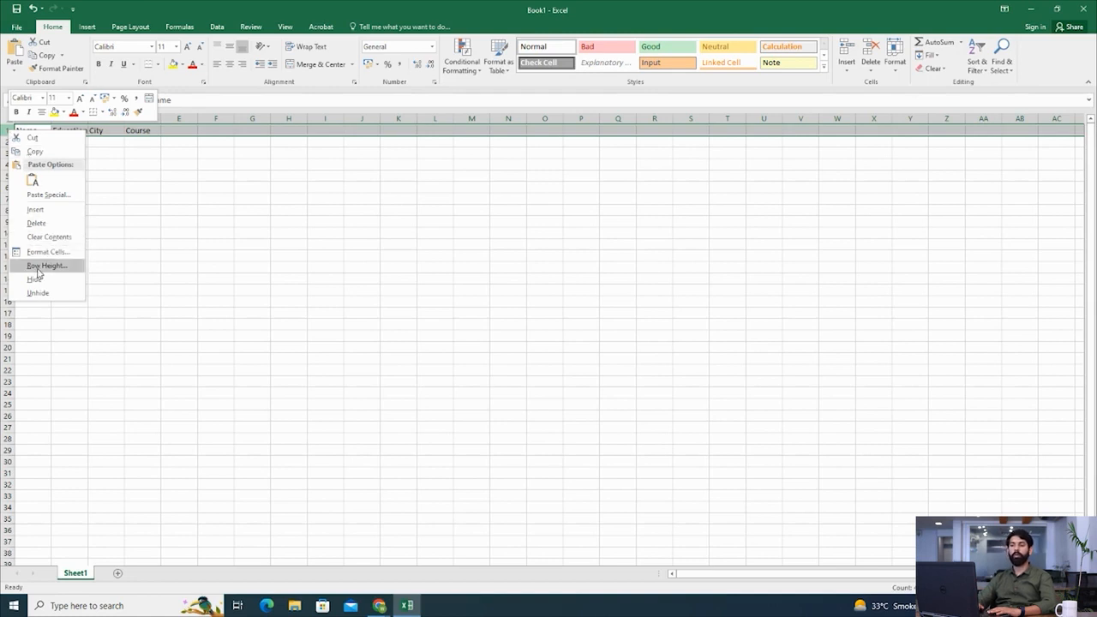
click(165, 269)
click(69, 187)
drag(25, 130, 137, 129)
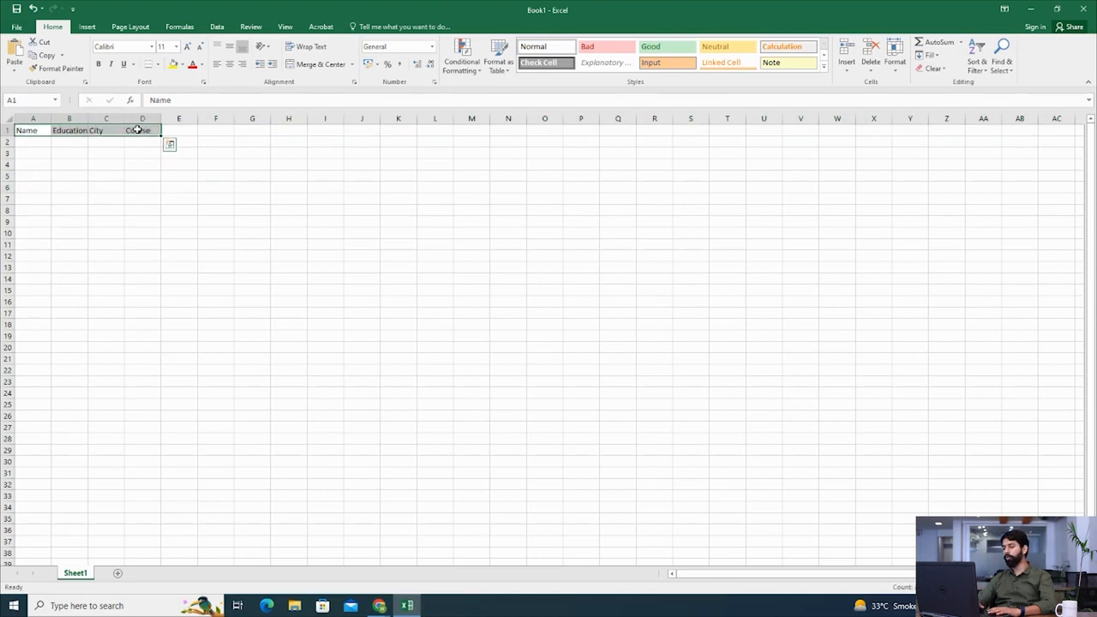
click(126, 221)
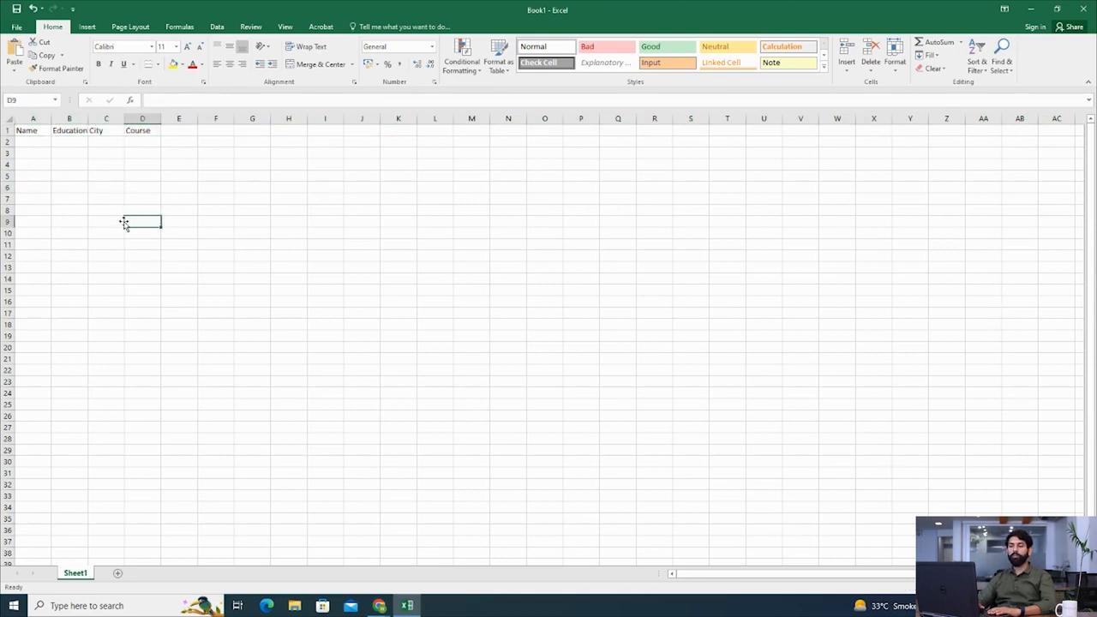
Set the height of heading row 1 to 40.
right_click(7, 130)
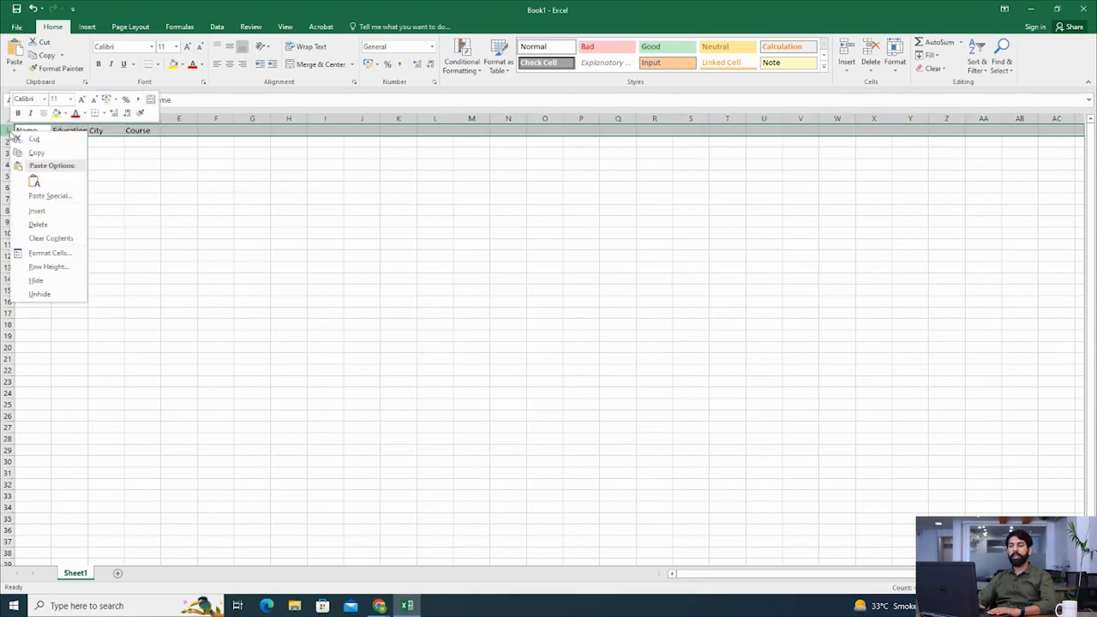
click(36, 267)
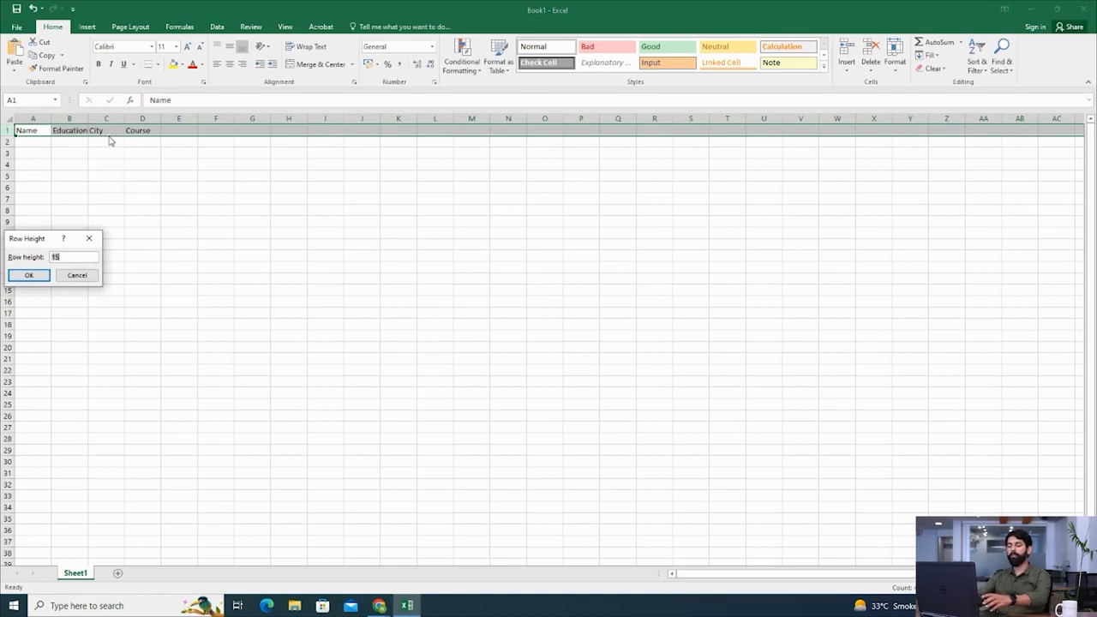
text(30)
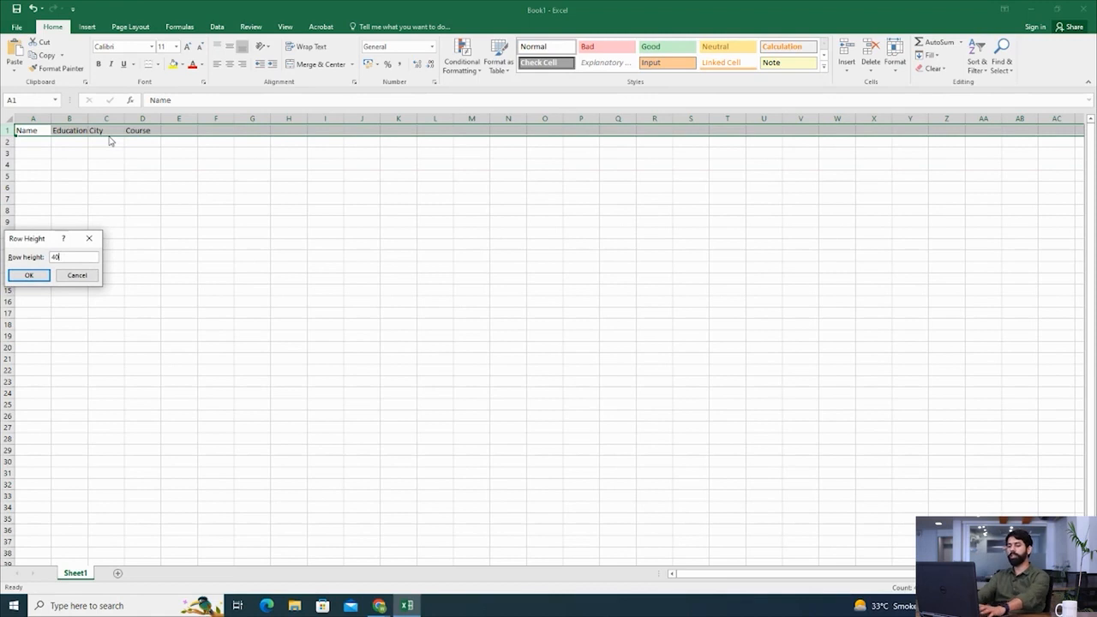
key(Return)
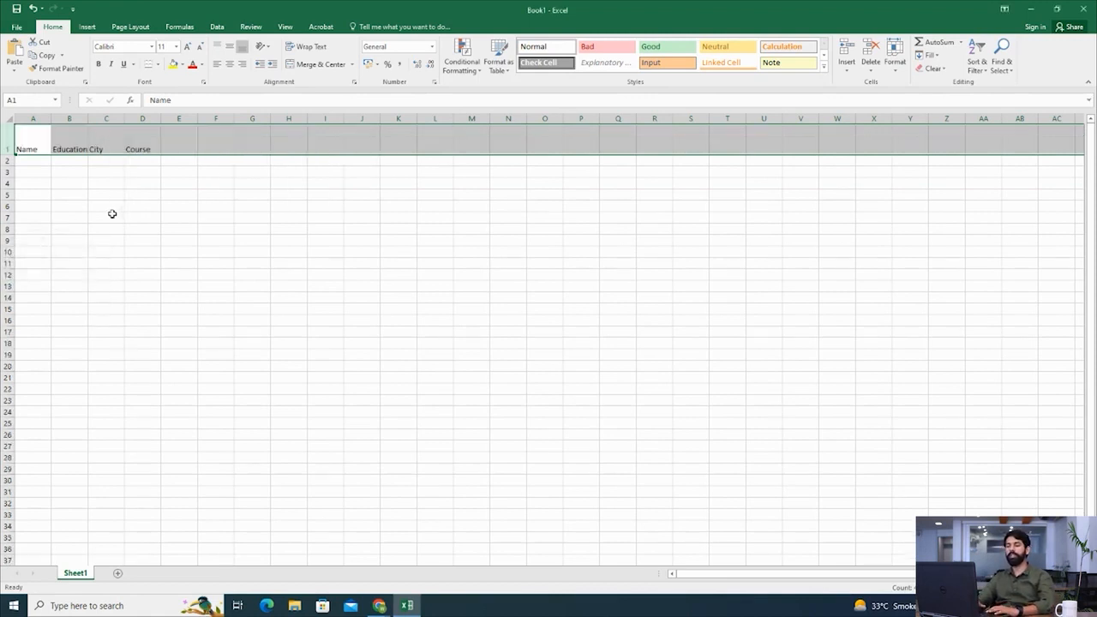
click(167, 228)
drag(34, 147, 606, 146)
click(434, 239)
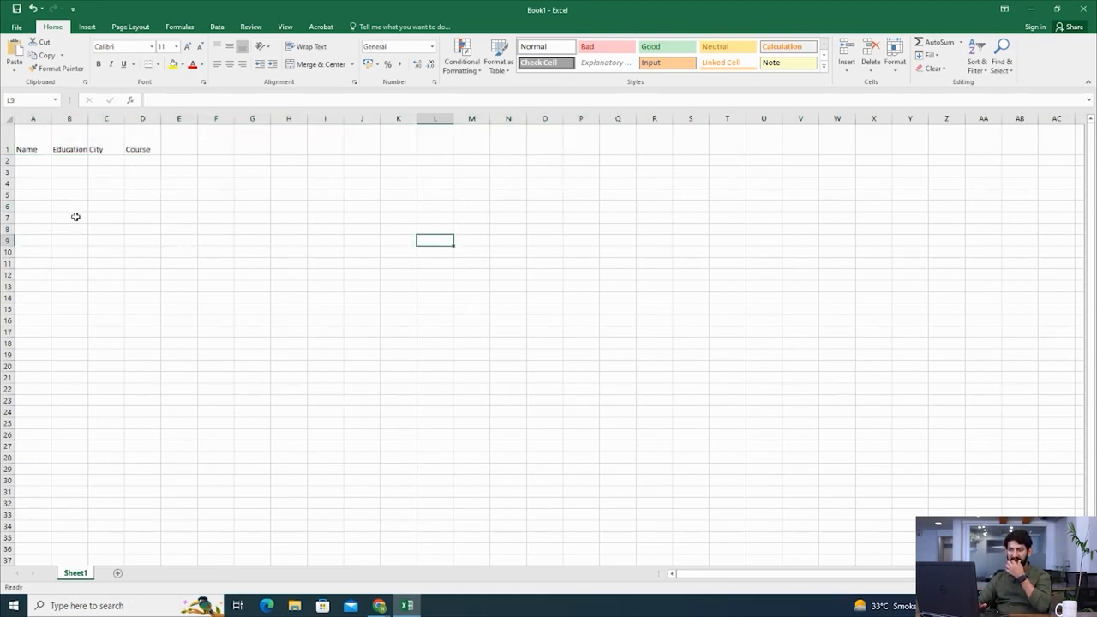
Widen columns A to D together to one equal column width so each heading fits its cell.
right_click(39, 119)
click(148, 208)
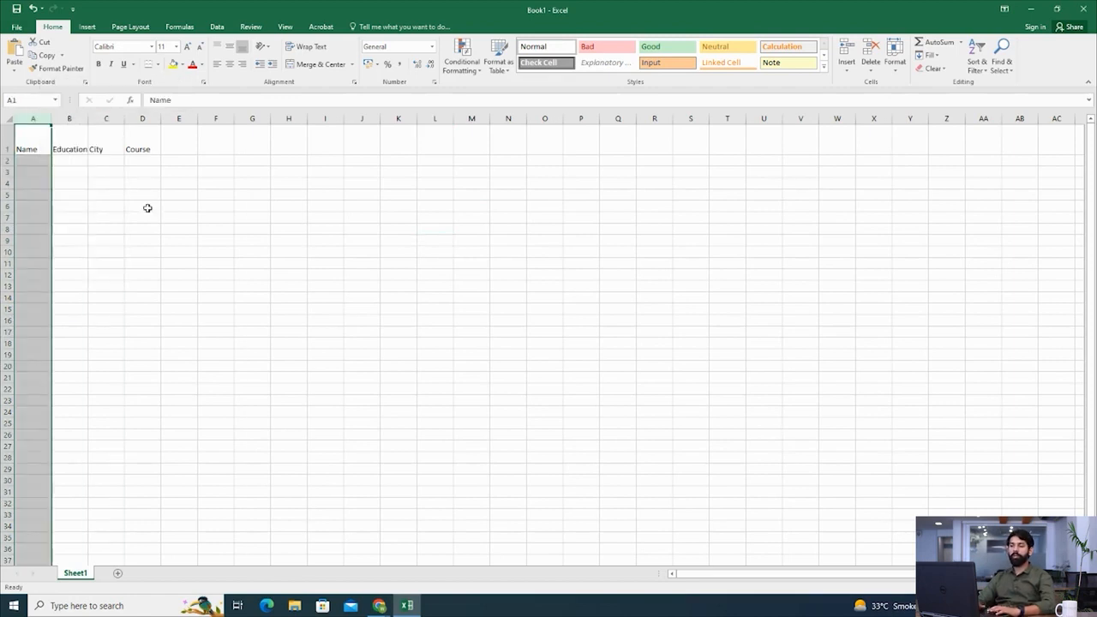
drag(89, 124, 146, 120)
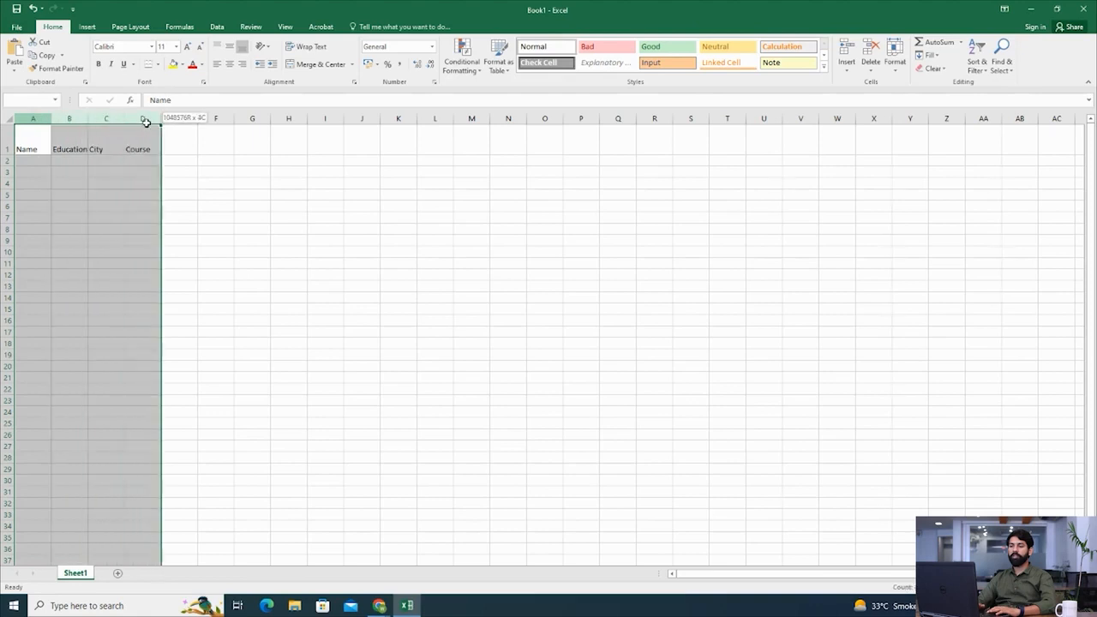
right_click(146, 122)
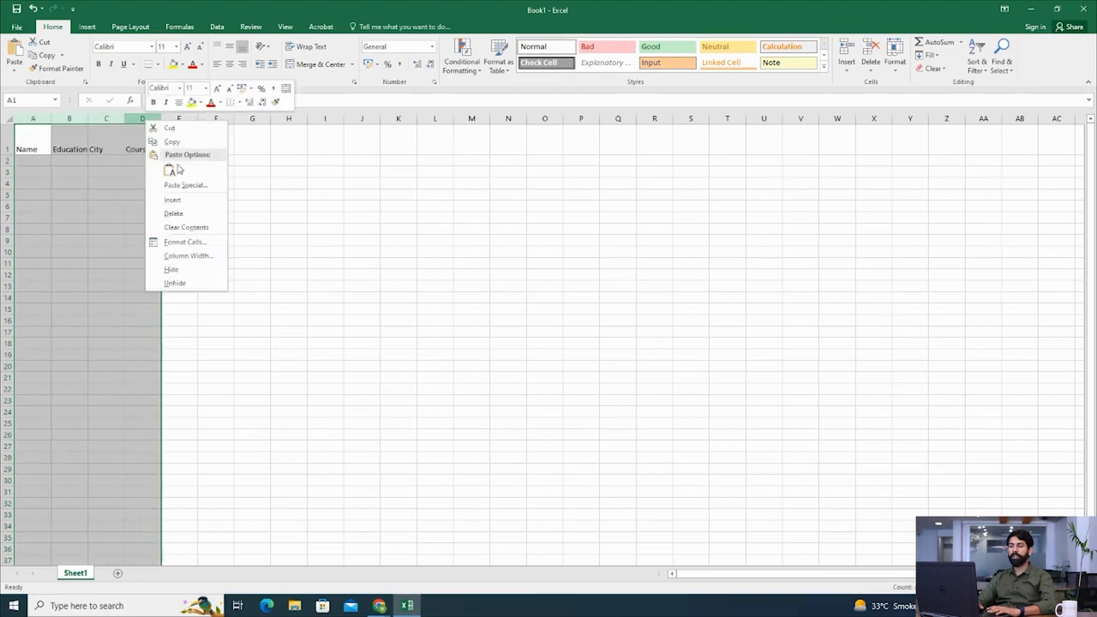
click(187, 256)
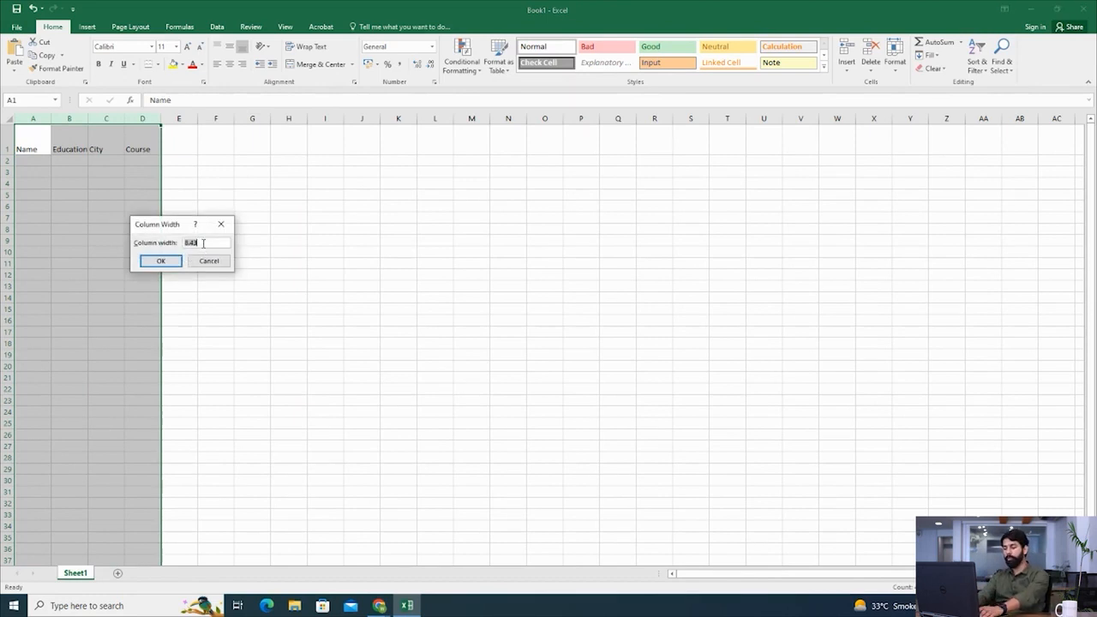
key(Return)
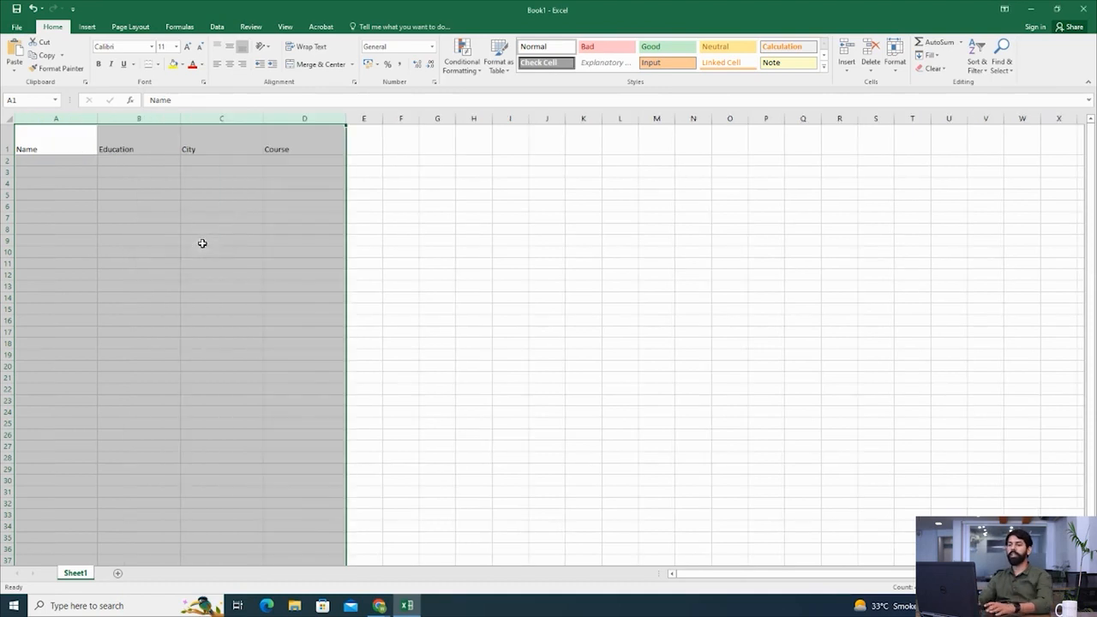
click(239, 259)
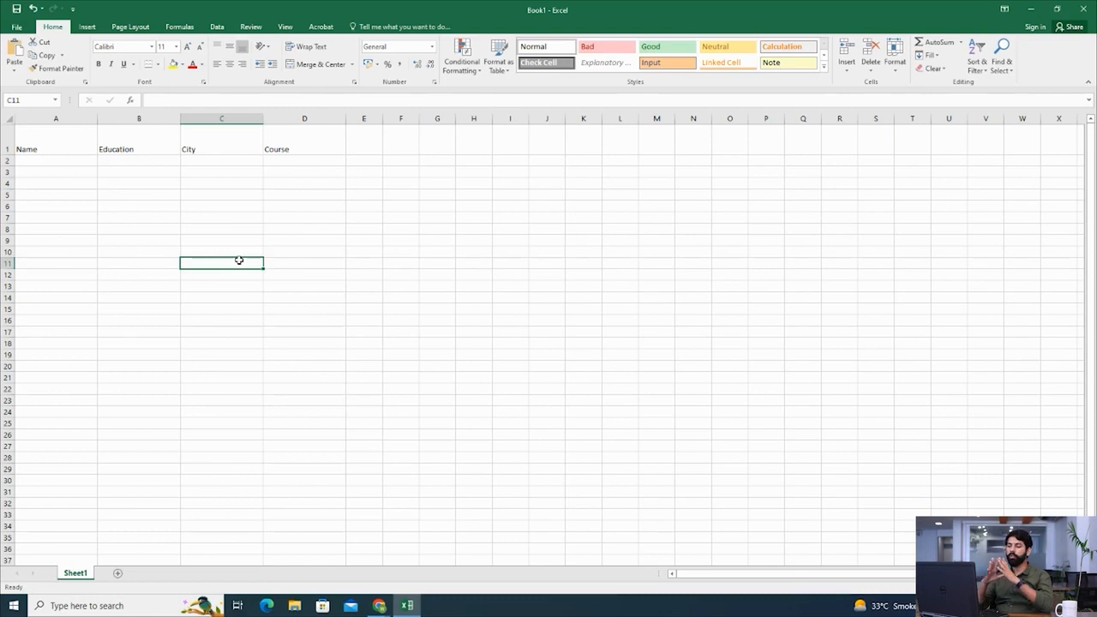
Make the Name, Education, City and Course headings in A1:D1 bold.
click(80, 145)
click(140, 138)
click(205, 145)
click(268, 144)
drag(82, 146, 275, 144)
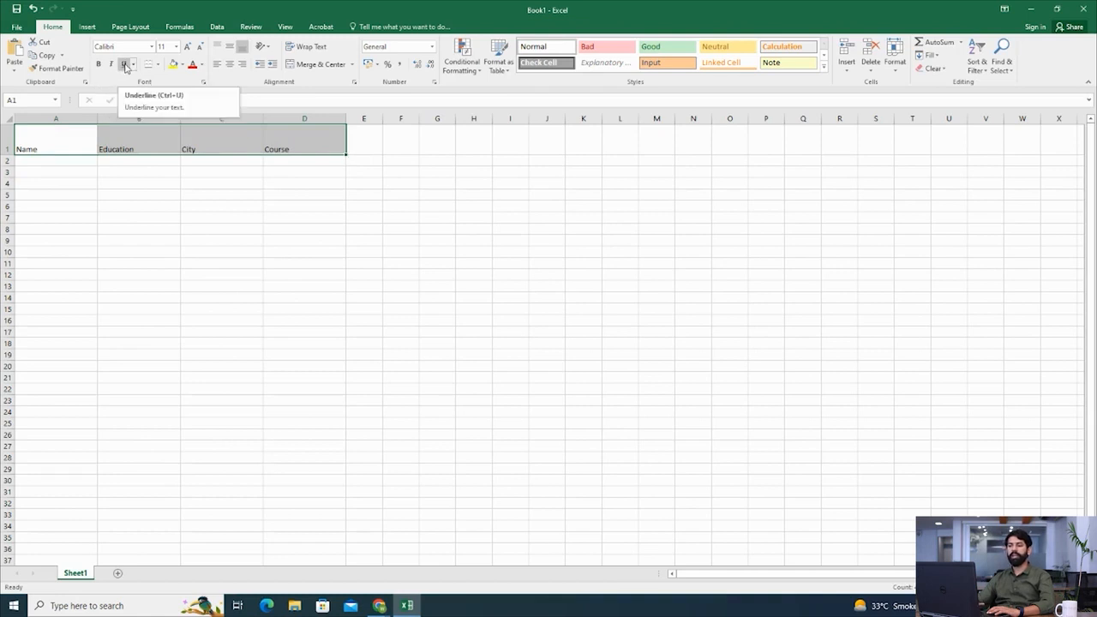
click(99, 64)
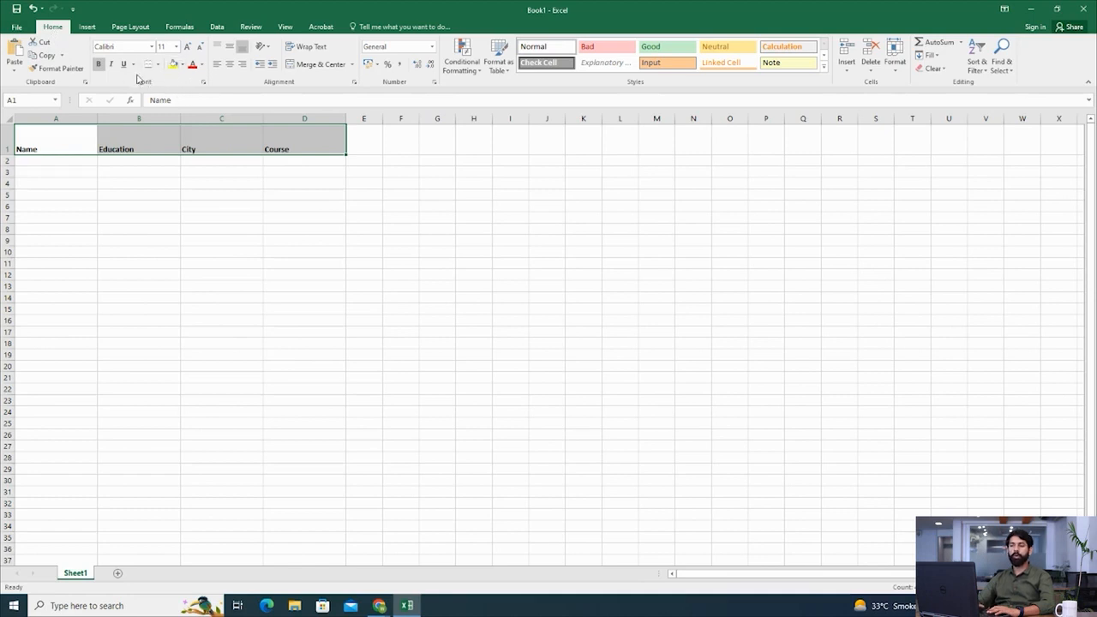
Examine the font, font size, border and font colour options for the heading cells.
click(177, 47)
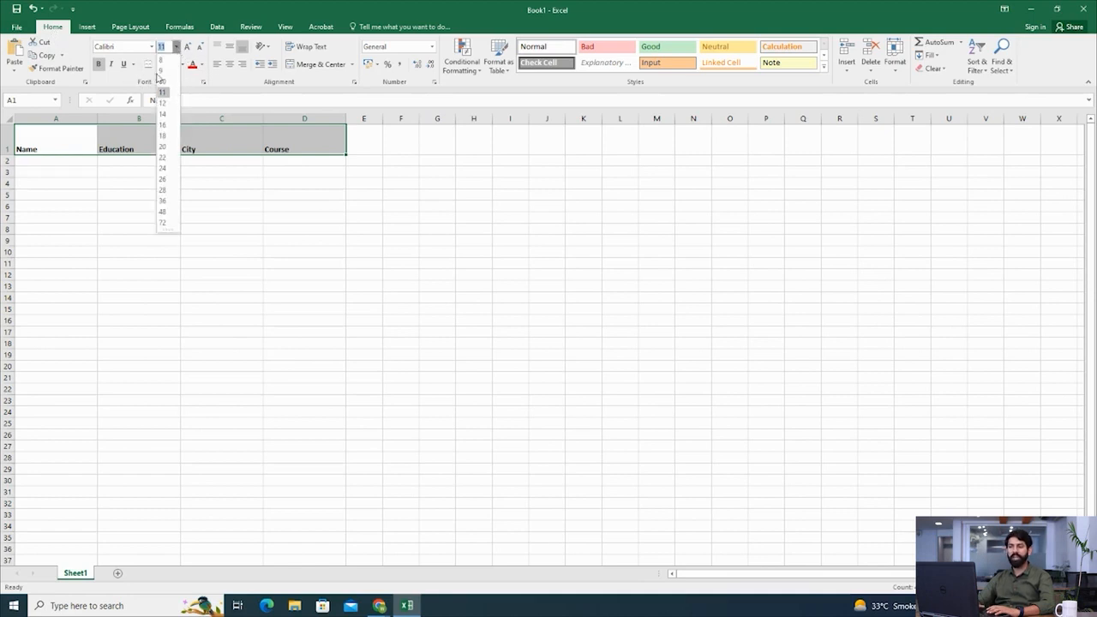
click(151, 47)
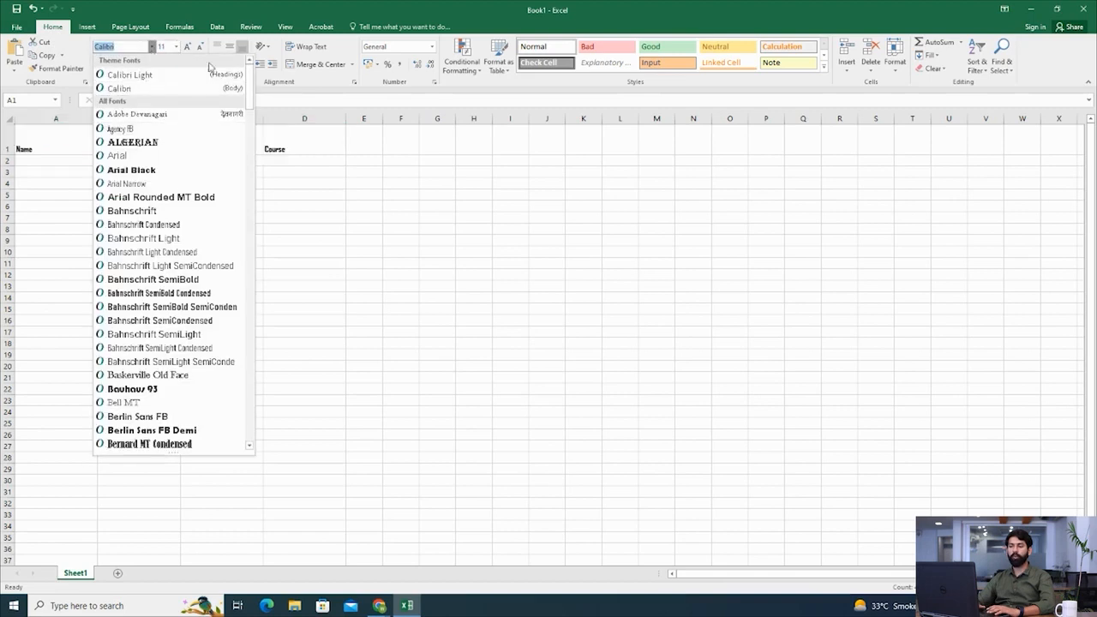
click(152, 47)
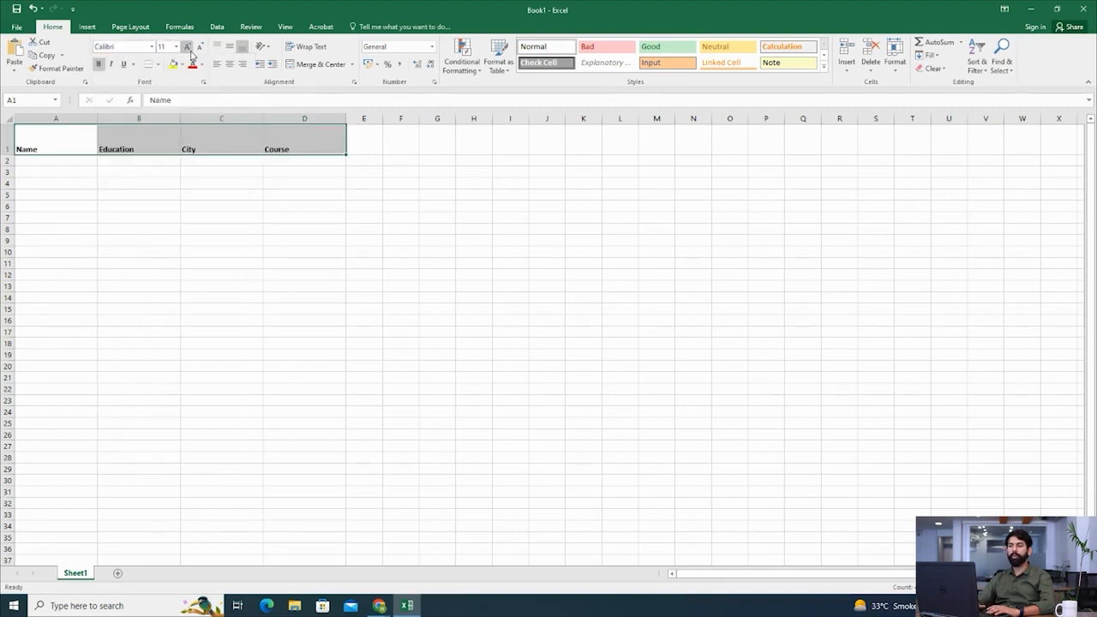
click(176, 49)
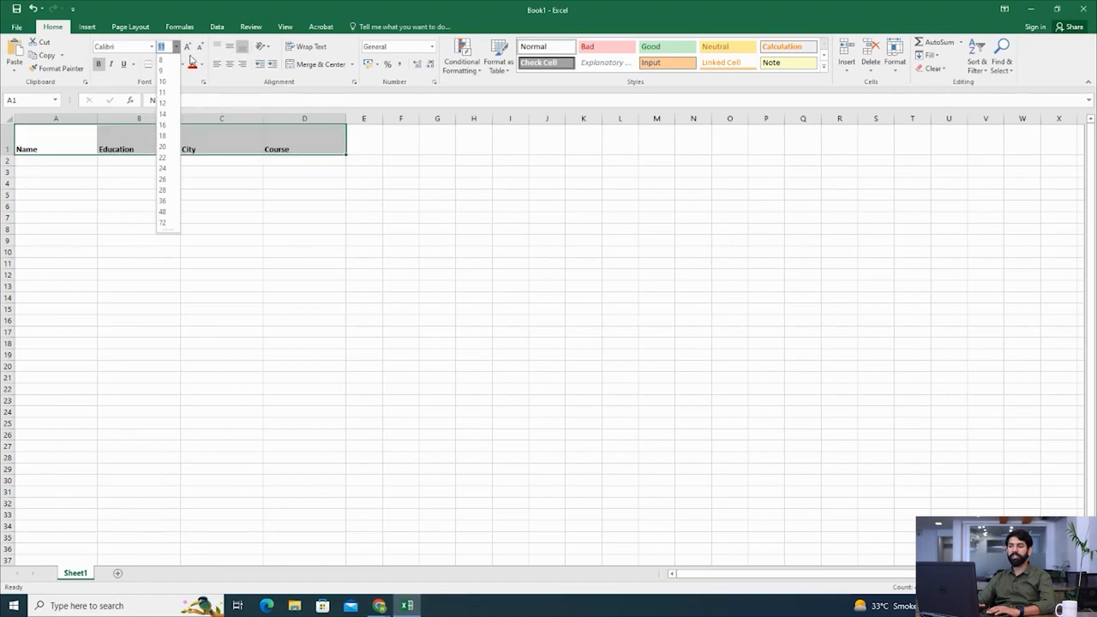
click(188, 48)
click(199, 49)
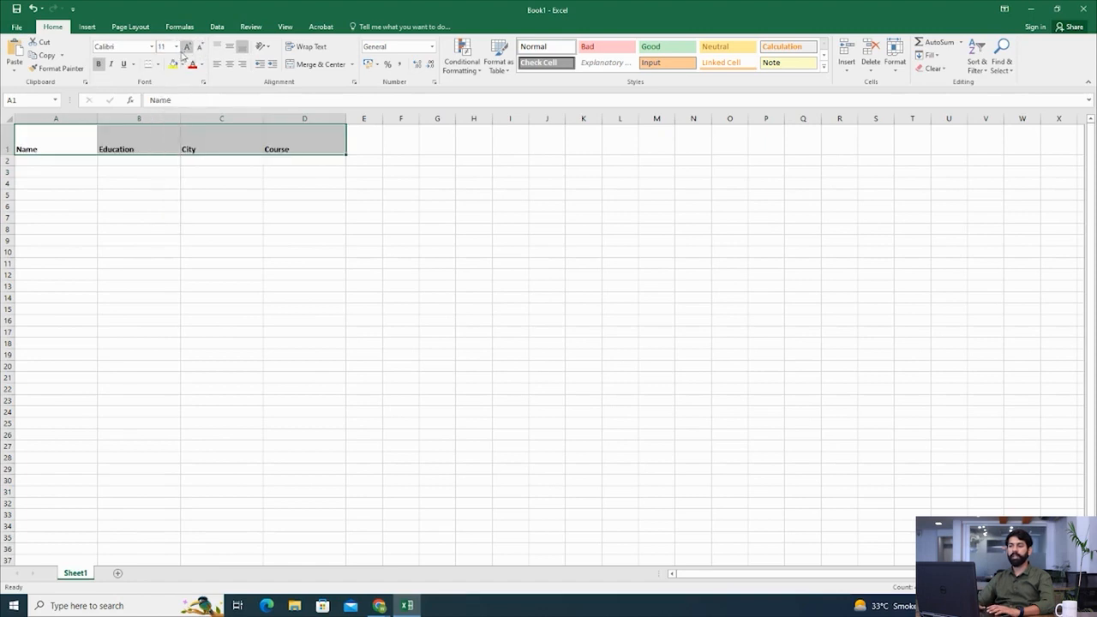
click(159, 65)
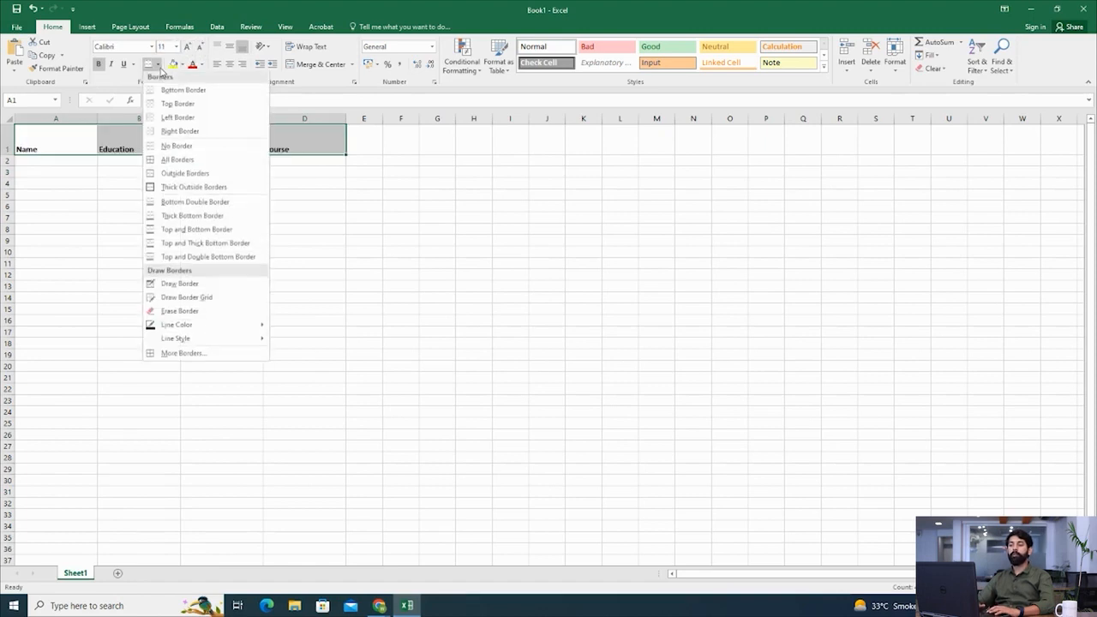
click(159, 65)
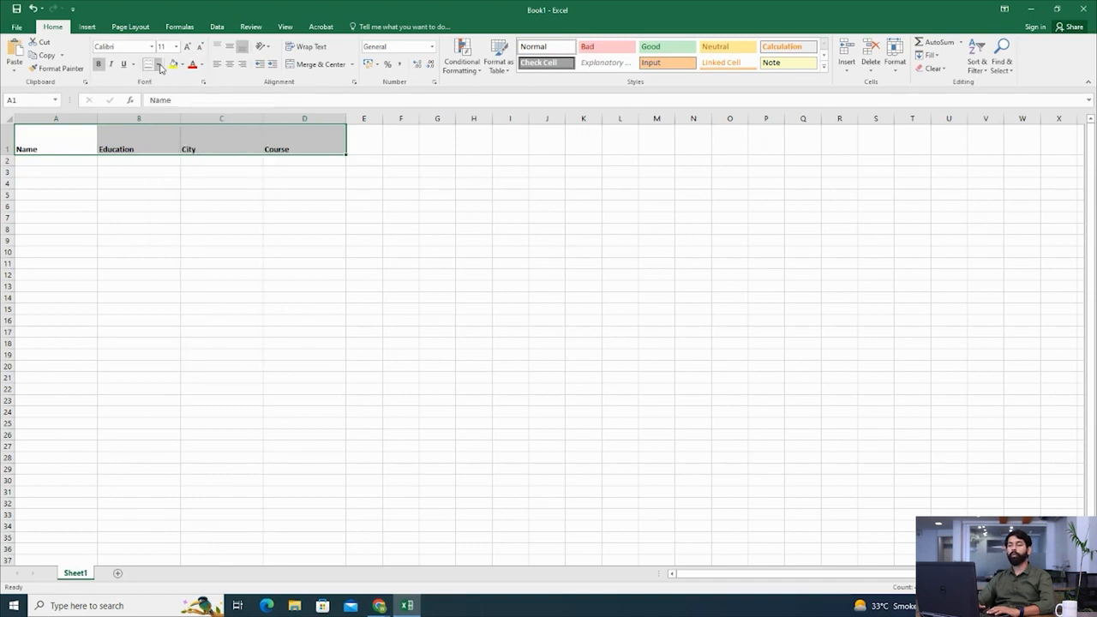
click(203, 64)
click(202, 65)
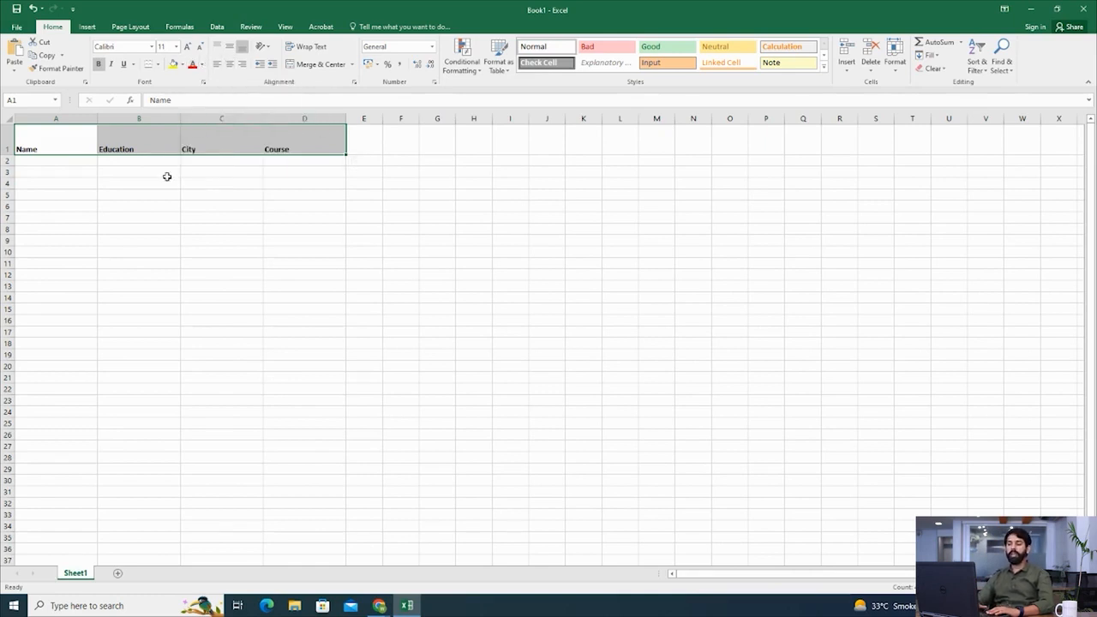
Centre the headings in A1:D1 both horizontally and vertically within their cells.
click(230, 64)
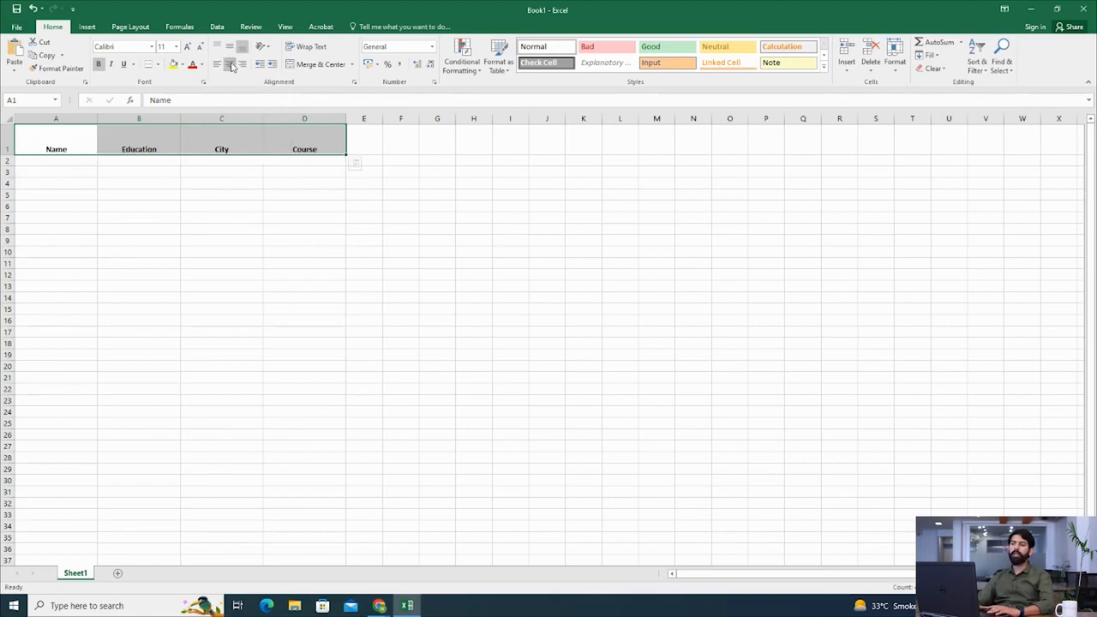
click(231, 47)
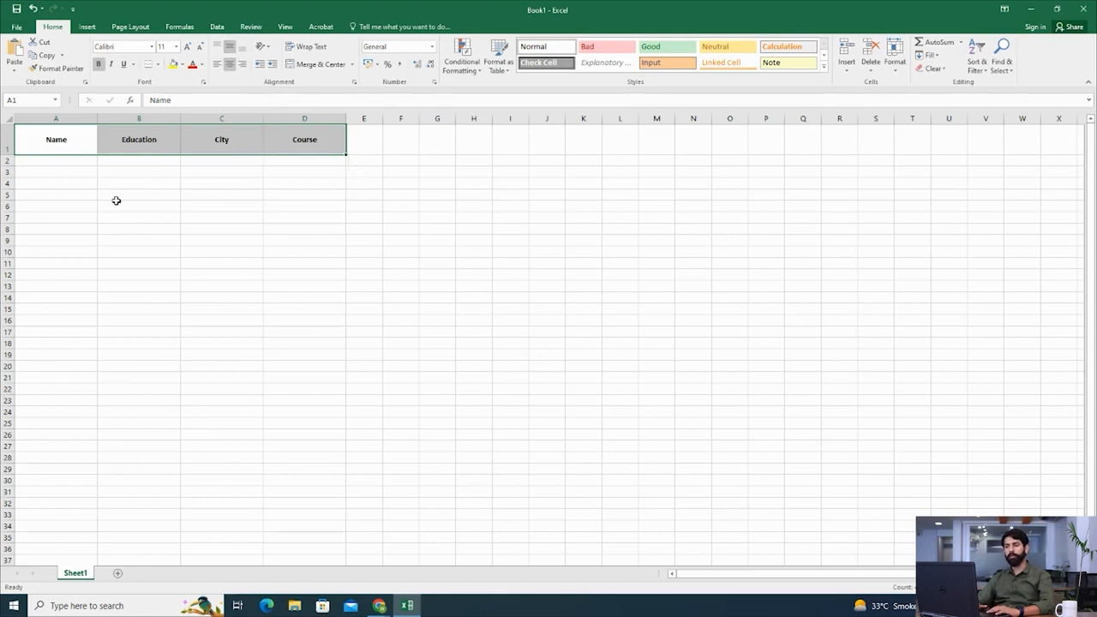
click(230, 212)
drag(83, 137, 284, 139)
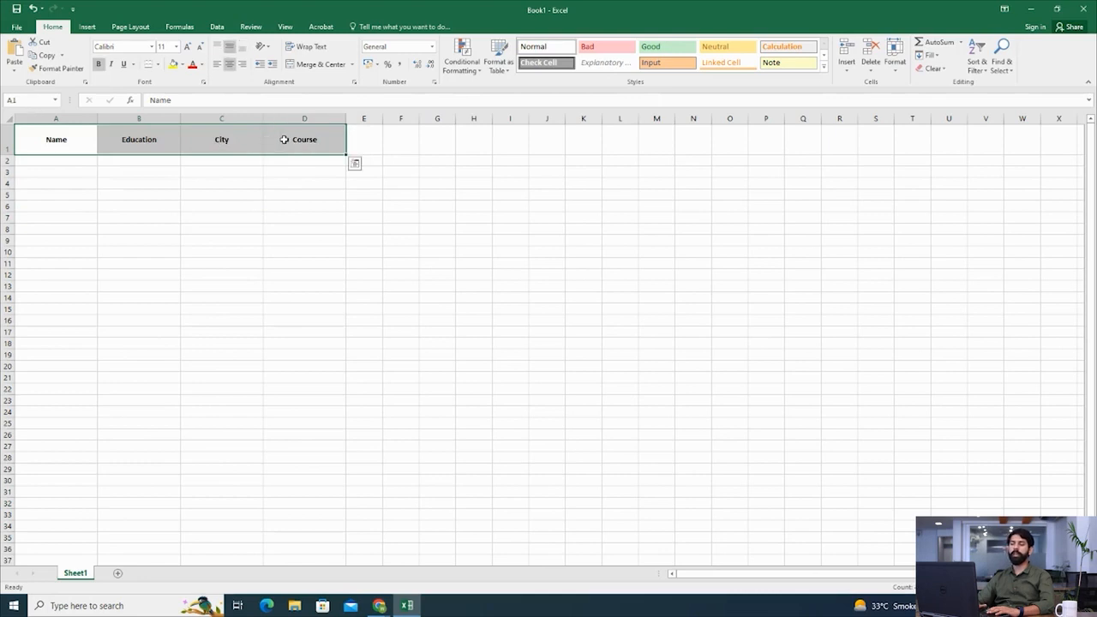
click(183, 233)
Apply solid line borders to the outer edges and the inner dividers of the heading cells A1:D1.
drag(73, 140, 290, 142)
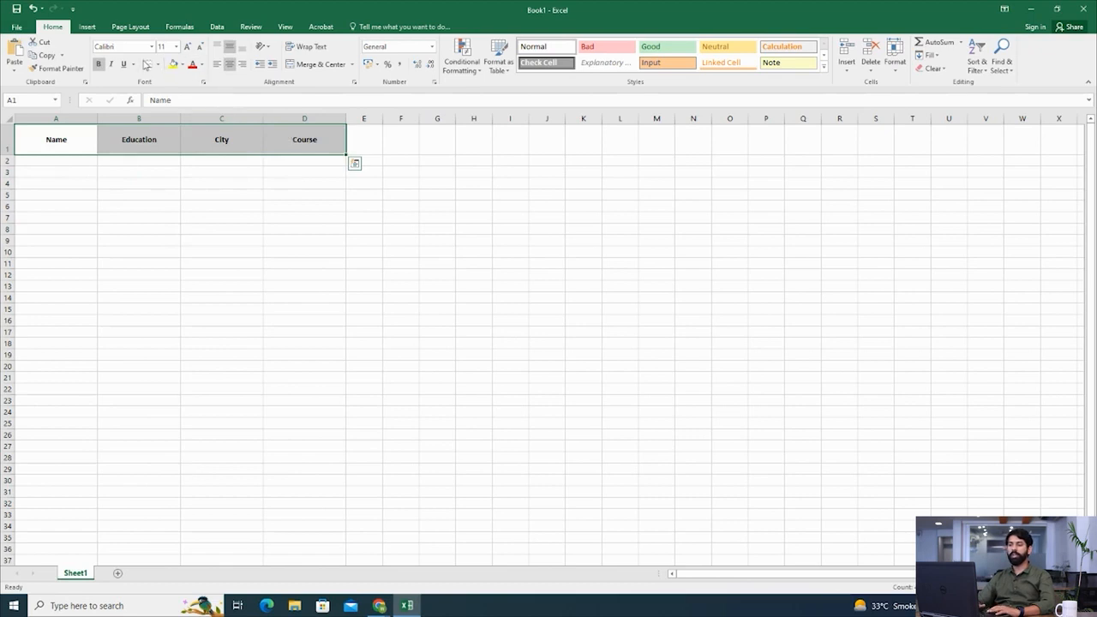
click(157, 65)
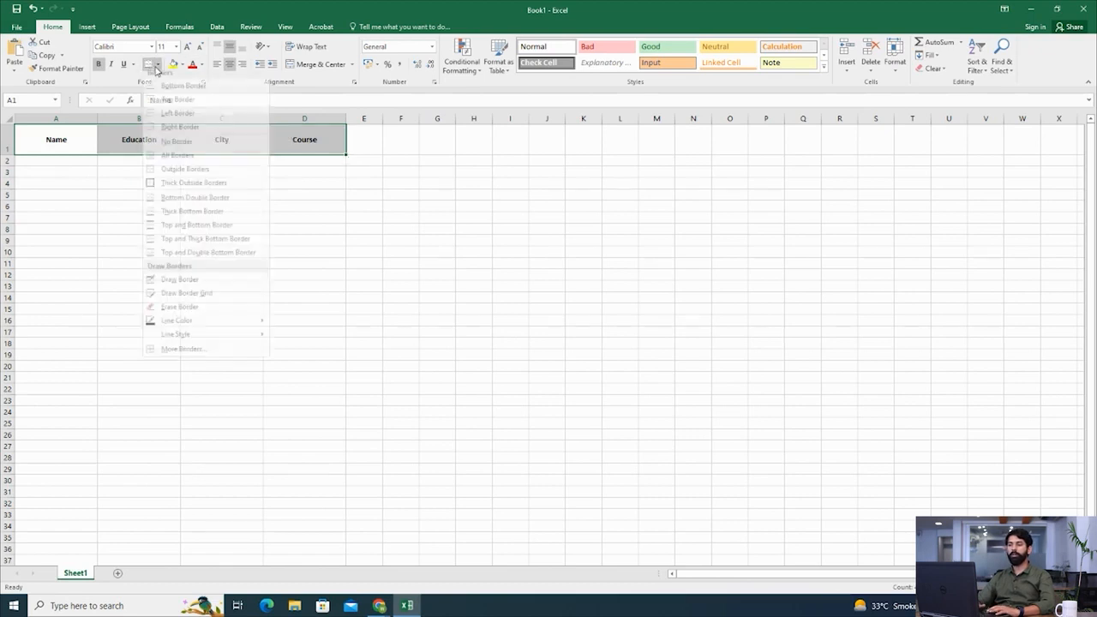
click(174, 356)
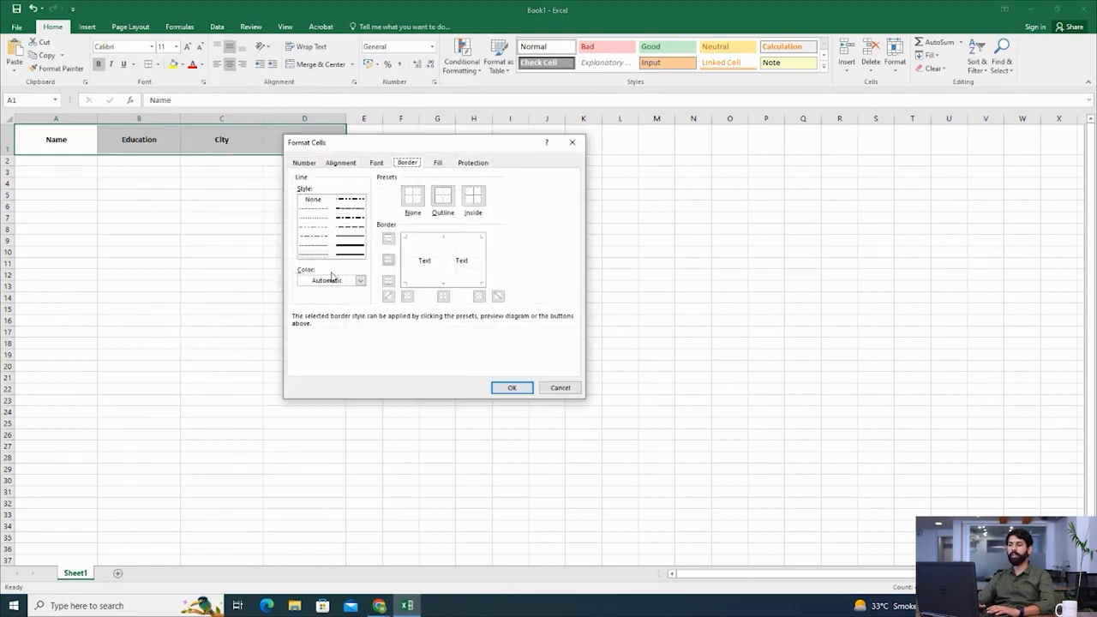
click(420, 244)
click(355, 238)
click(409, 257)
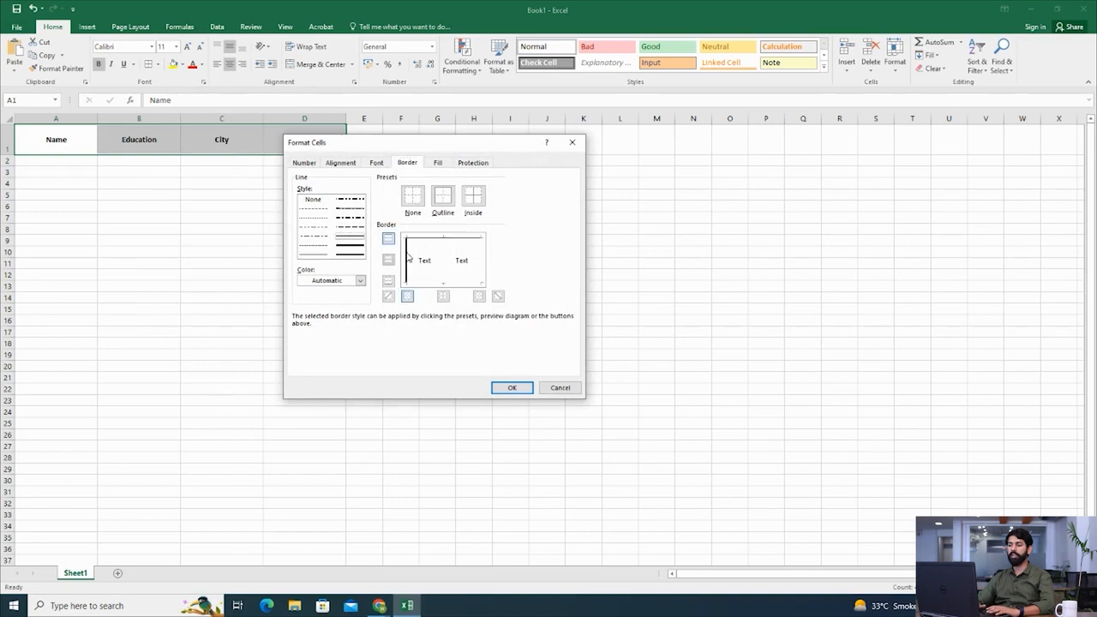
click(435, 281)
click(480, 275)
click(446, 268)
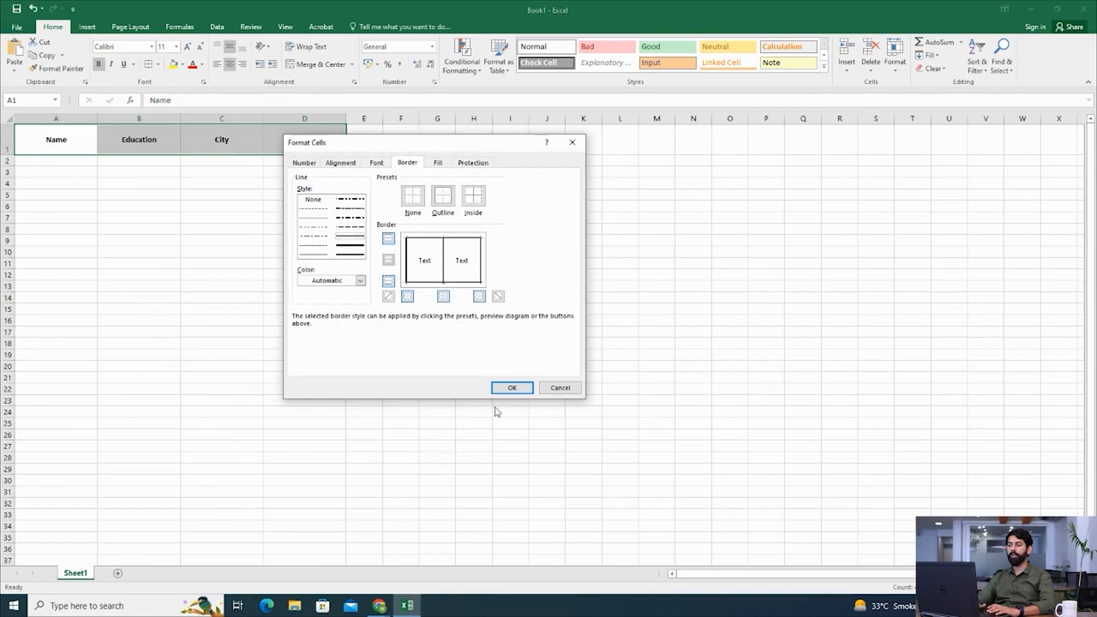
click(506, 390)
click(186, 211)
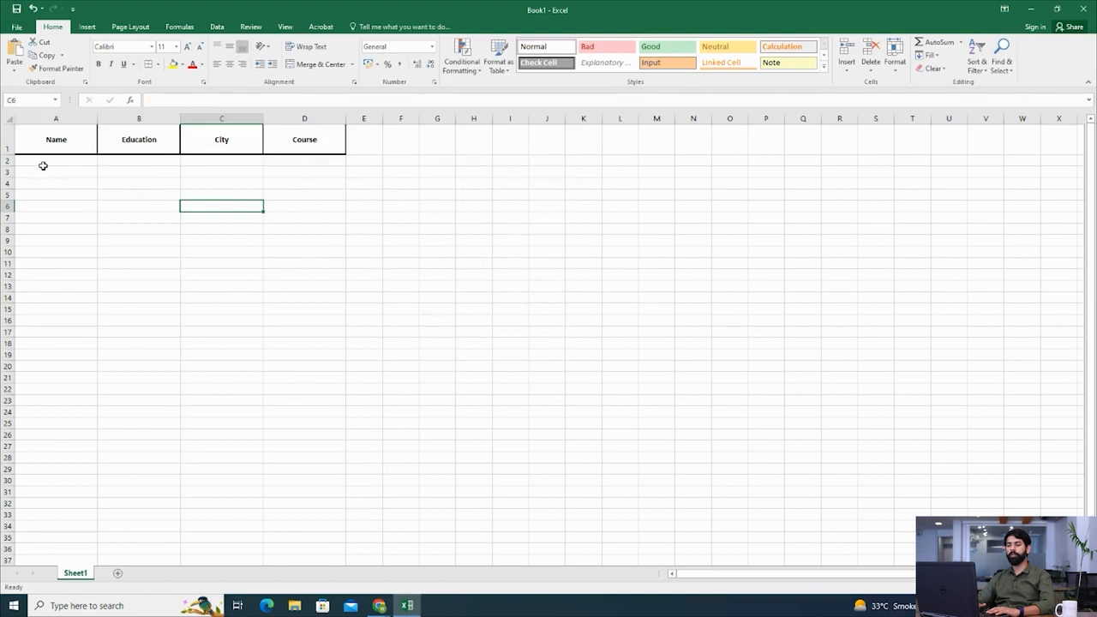
mouse_move(45, 160)
mouse_down()
mouse_move(184, 314)
mouse_move(211, 382)
mouse_move(245, 384)
mouse_move(294, 413)
mouse_move(290, 453)
mouse_up()
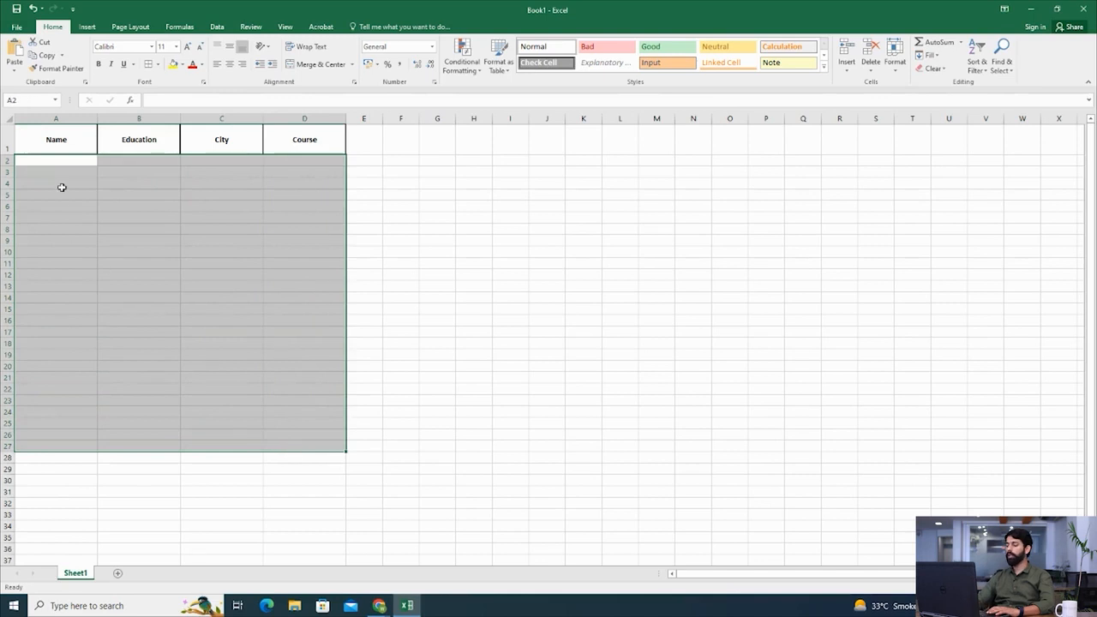
key(Up)
key(Down)
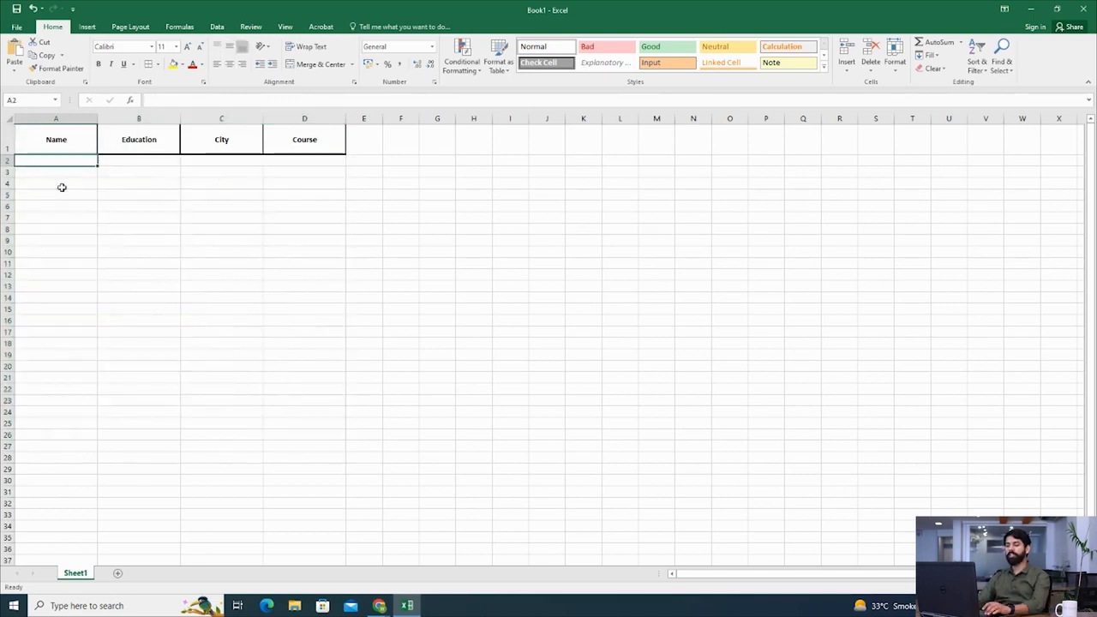
key(shift+Right)
key(shift+Right)
key(shift+Right)
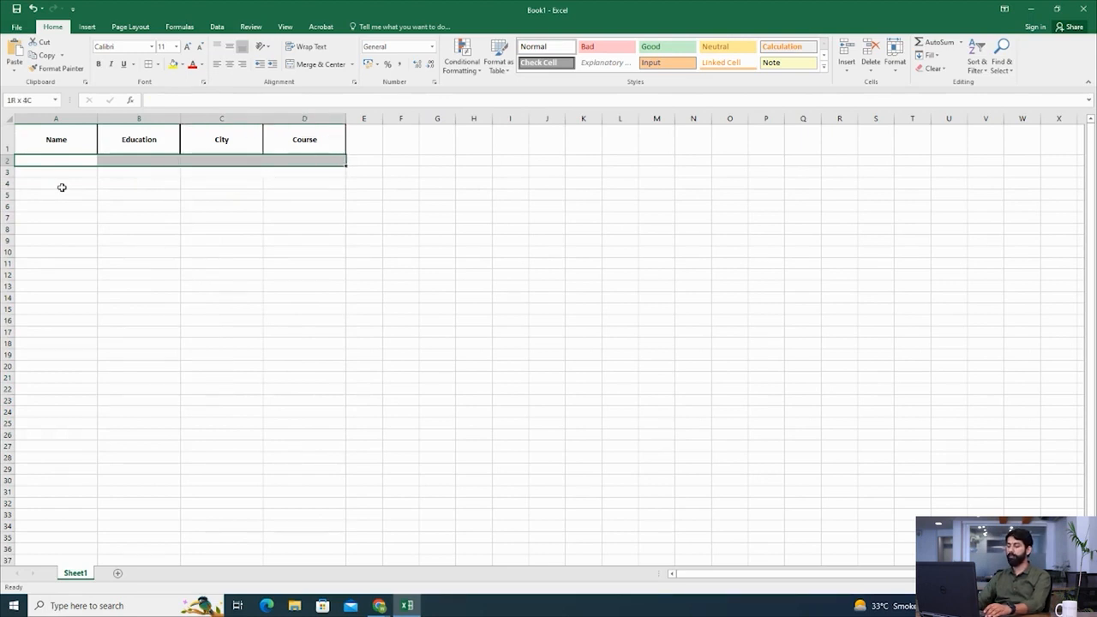
key(shift+Down)
key(shift+Down)
key(shift+Down)
key(shift+Down)
key(shift+Down)
key(shift+Down)
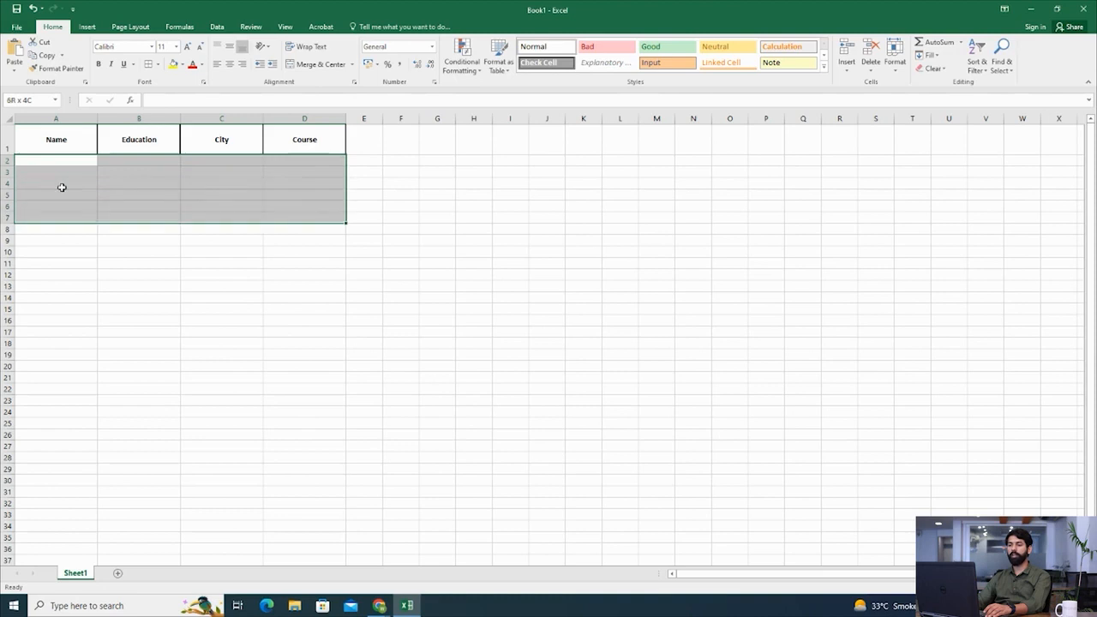
key(shift+Down)
key(shift+Down)
key(shift+Down)
key(shift+Down)
key(shift+Down)
key(shift+Down)
key(shift+Down)
key(shift+Down)
key(shift+Down)
key(shift+Down)
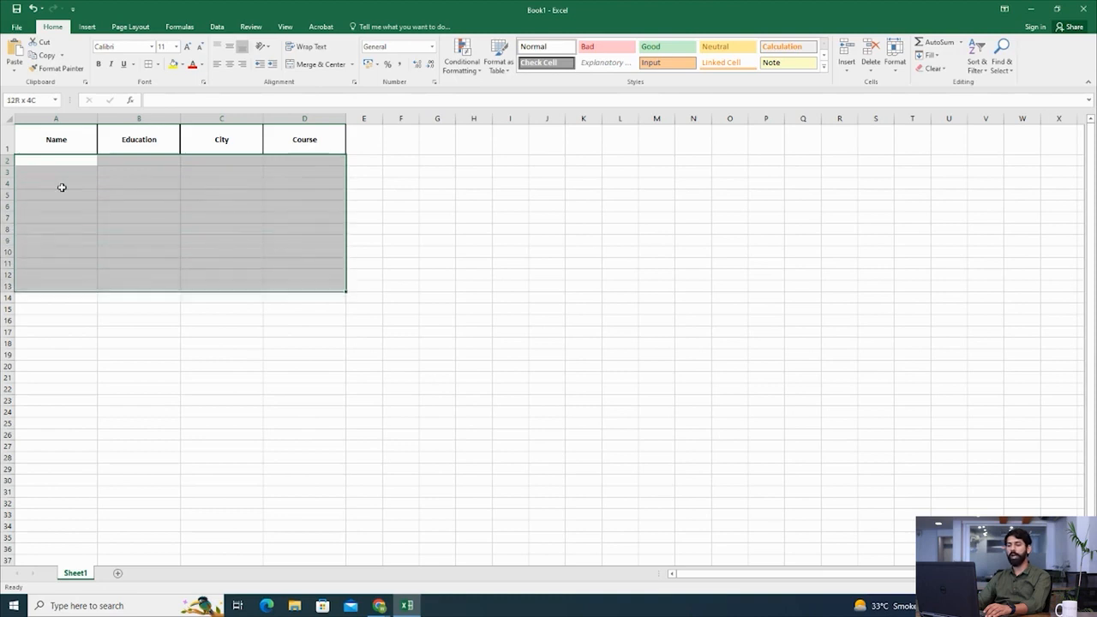
key(shift+Right)
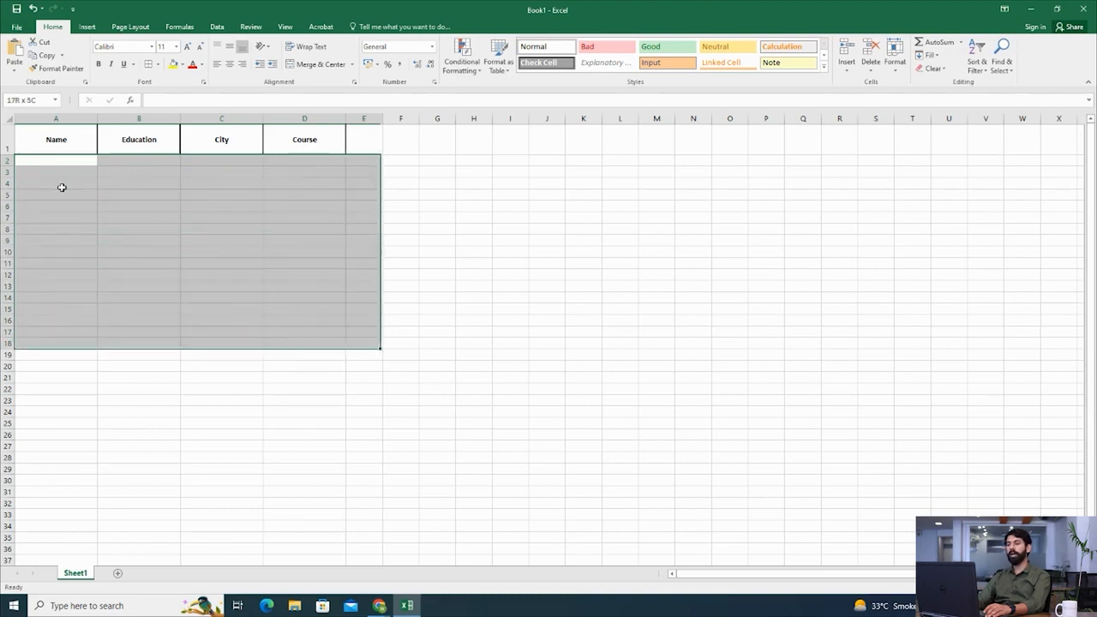
key(shift+Down)
key(shift+Left)
key(shift+Left)
key(shift+Right)
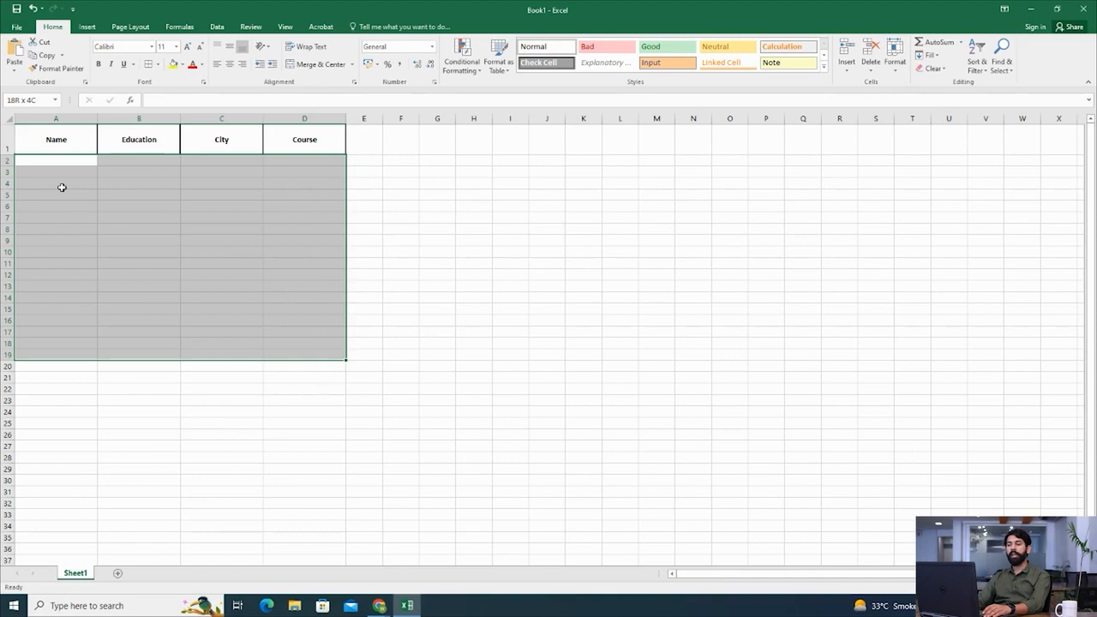
key(shift+Down)
key(shift+Down)
key(shift+Down)
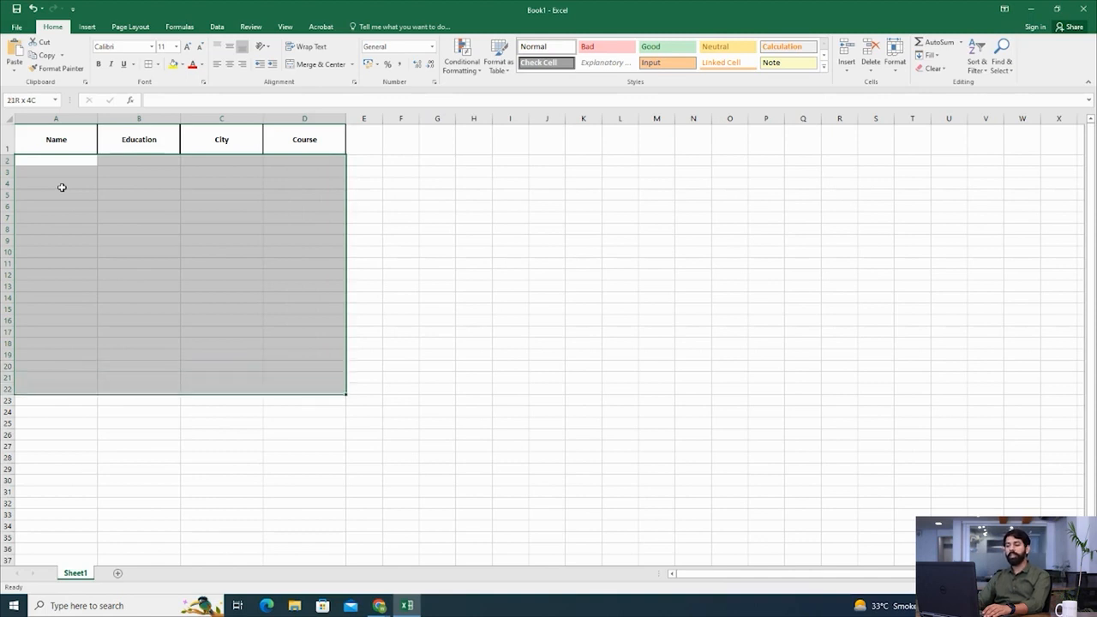
key(shift+Down)
key(shift+Down)
key(shift+Right)
key(shift+Up)
key(shift+Left)
key(shift+Up)
key(shift+Up)
key(shift+Up)
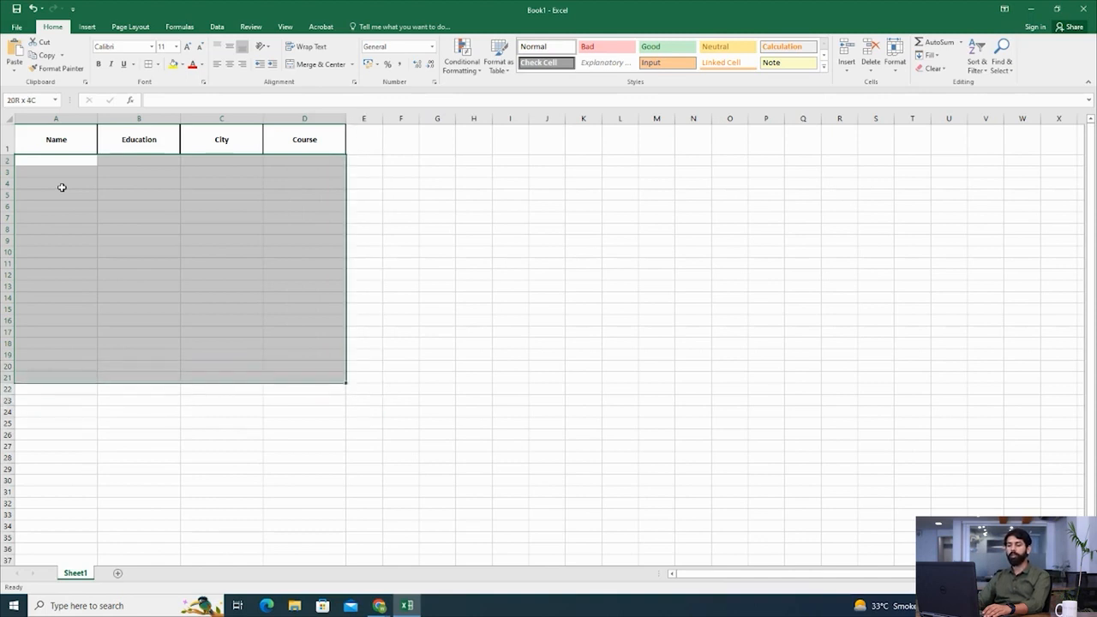
right_click(4, 175)
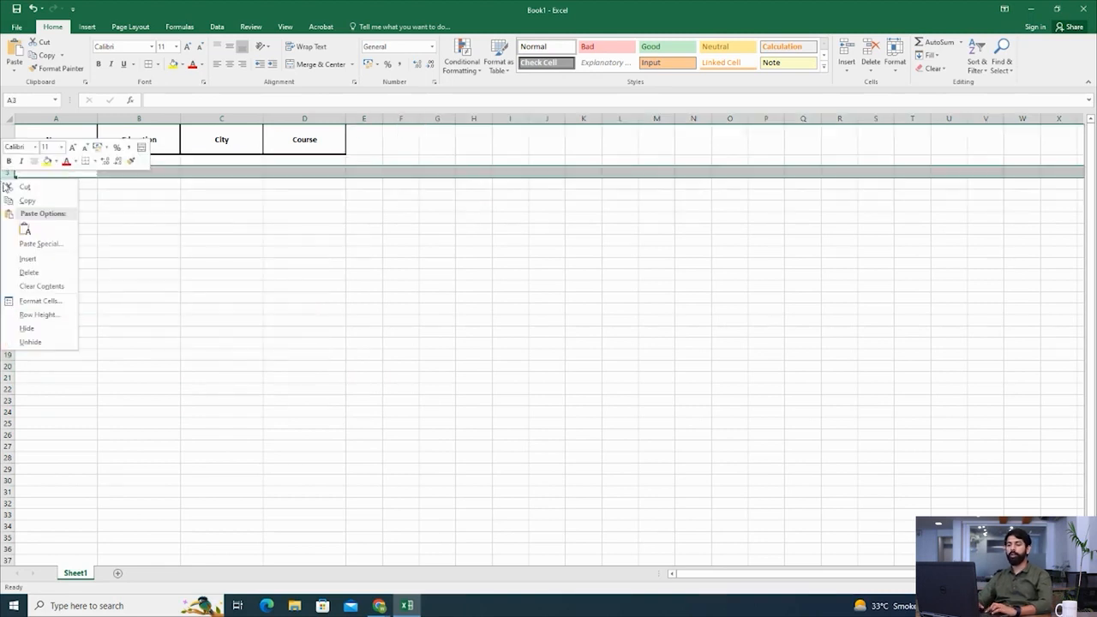
key(Escape)
click(77, 160)
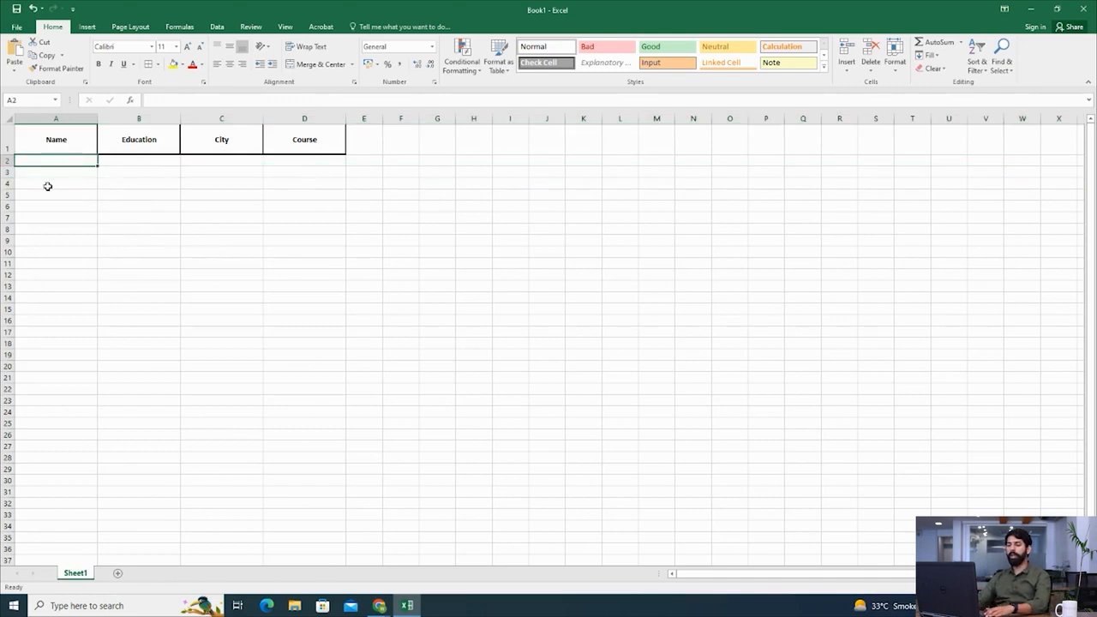
key(shift+Right)
key(shift+Down)
key(shift+Right)
key(shift+Right)
key(shift+Down)
key(shift+Down)
key(shift+Down)
key(shift+Down)
key(shift+Down)
key(shift+Down)
key(shift+Down)
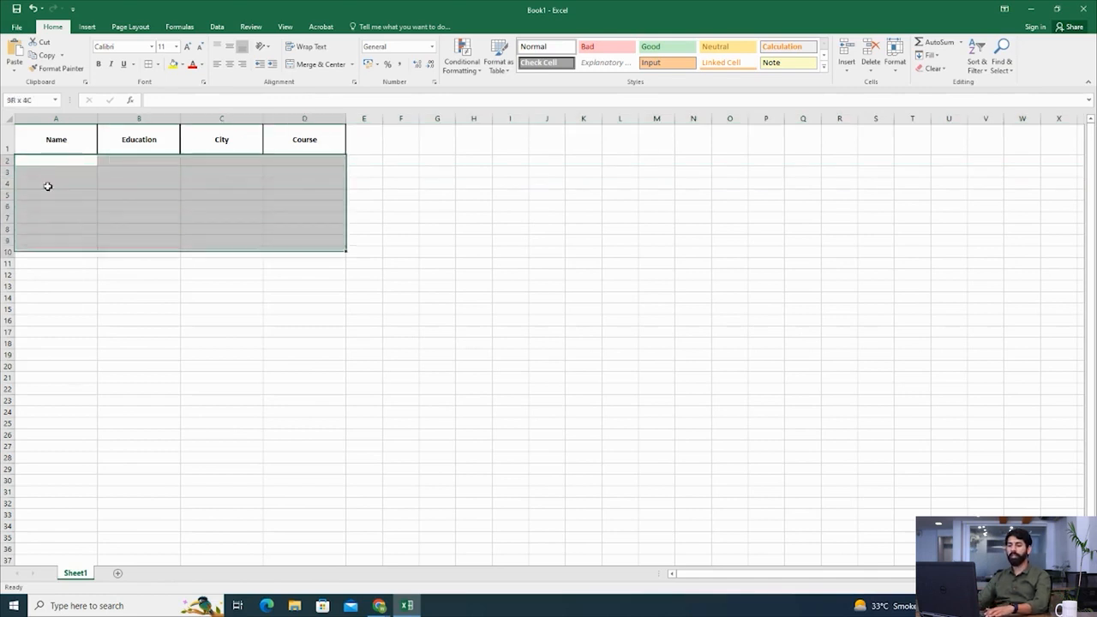
key(shift+Down)
key(shift+Down)
key(shift+Down)
key(shift+Down)
key(shift+Down)
key(shift+Down)
key(shift+Down)
key(shift+Down)
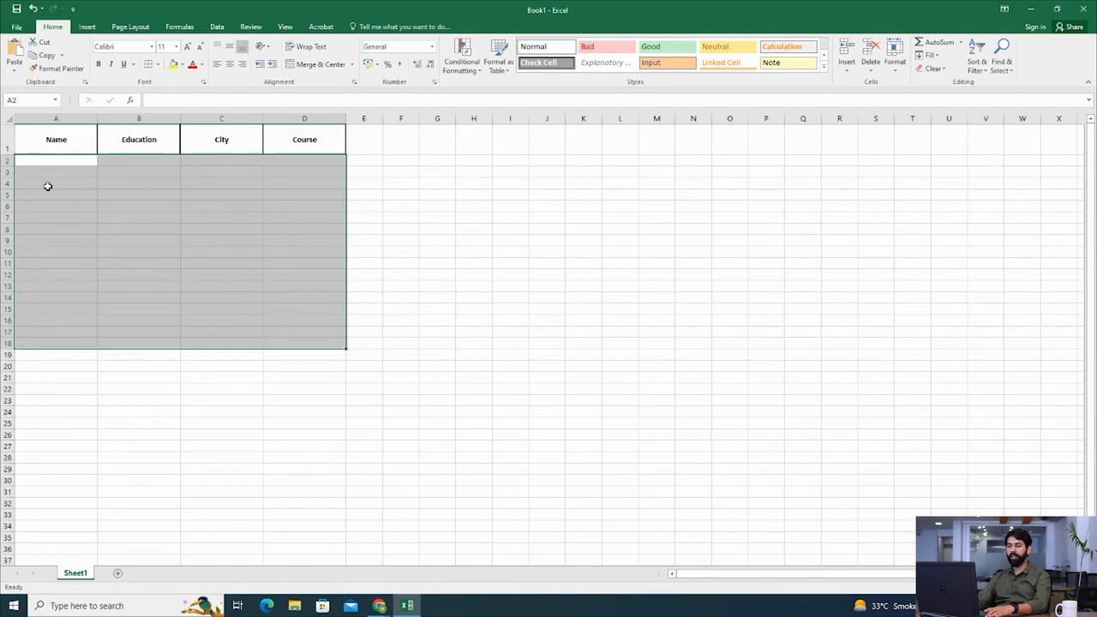
key(shift+Up)
key(shift+Down)
key(shift+Up)
key(shift+Down)
key(shift+Down)
key(shift+Down)
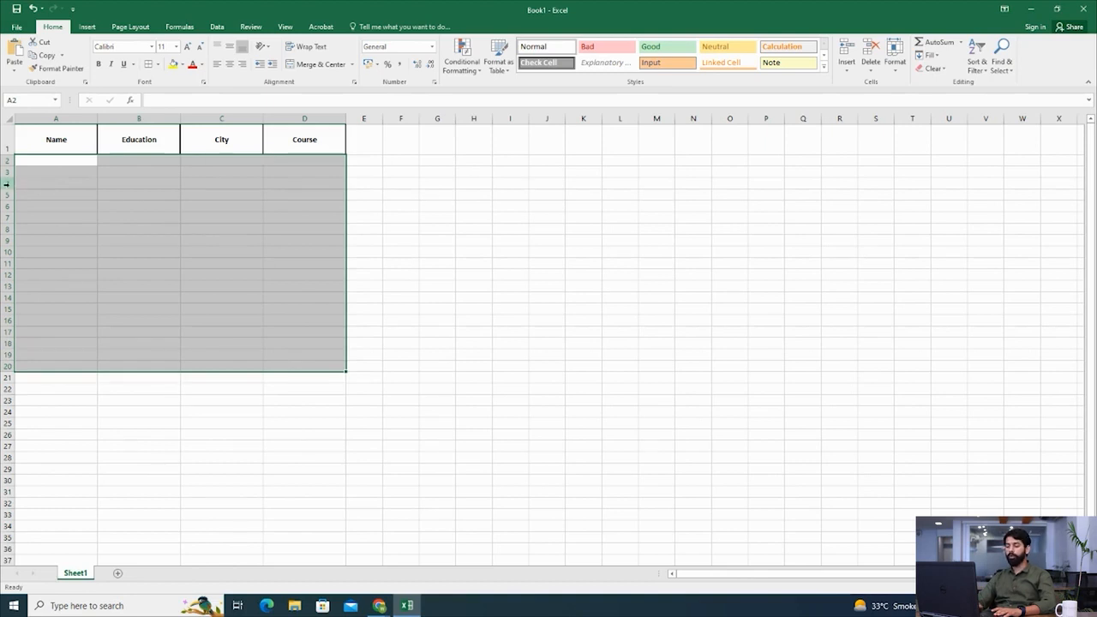
right_click(6, 183)
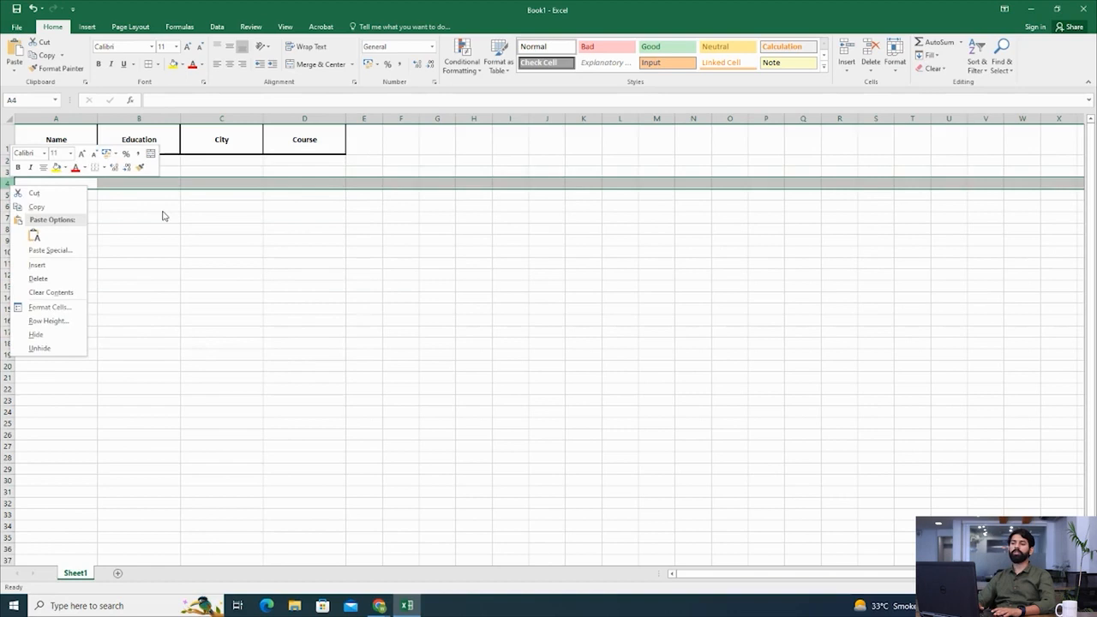
key(Escape)
Set the row height of the blank table rows 2 to 20, columns A to D, to 30.
drag(75, 165, 75, 166)
key(shift+Right)
key(shift+Right)
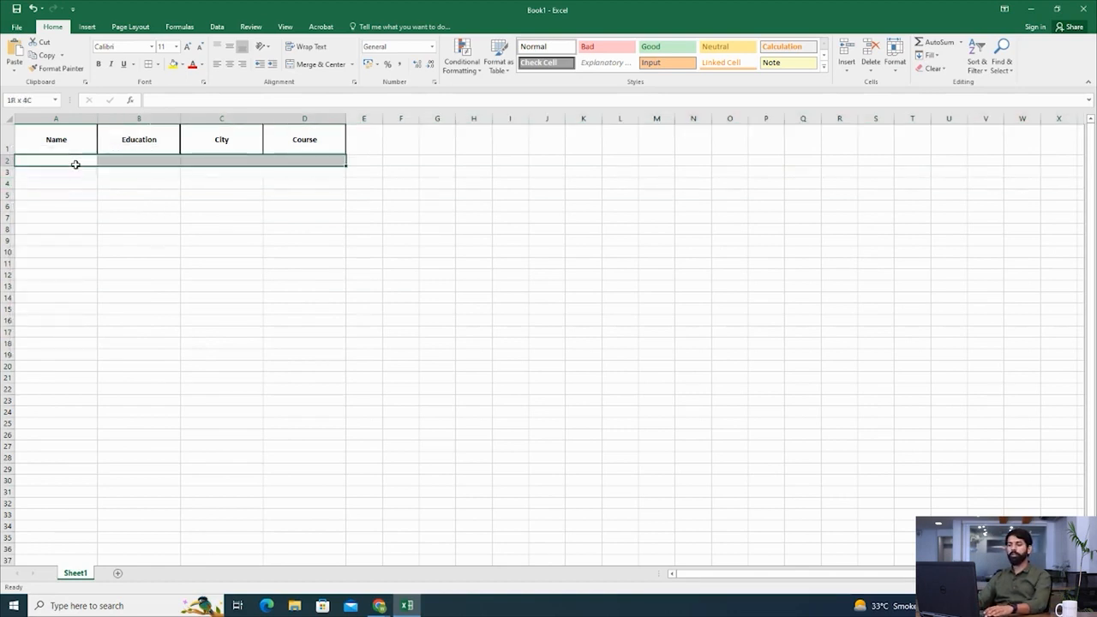
key(shift+Down)
key(shift+Down)
key(shift+Down)
key(shift+Down)
key(shift+Down)
key(shift+Down)
key(shift+Down)
key(shift+Down)
key(shift+Down)
key(shift+Down)
key(shift+Down)
key(shift+Down)
key(shift+Down)
key(shift+Down)
key(shift+Down)
key(shift+Down)
key(shift+Down)
key(shift+Down)
key(shift+Down)
key(shift+Up)
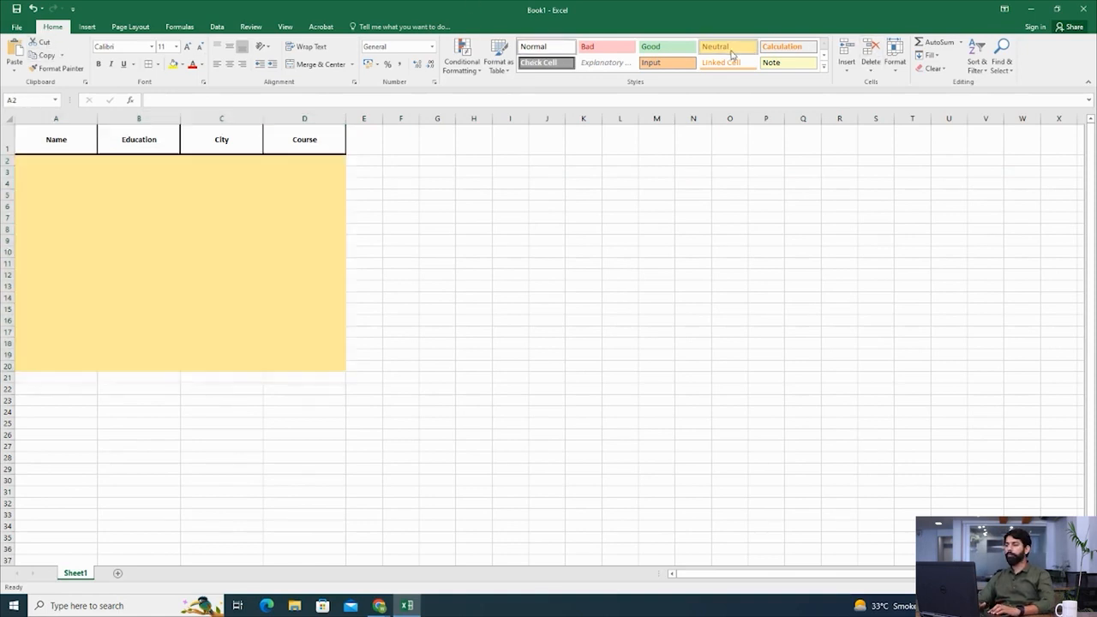
click(902, 71)
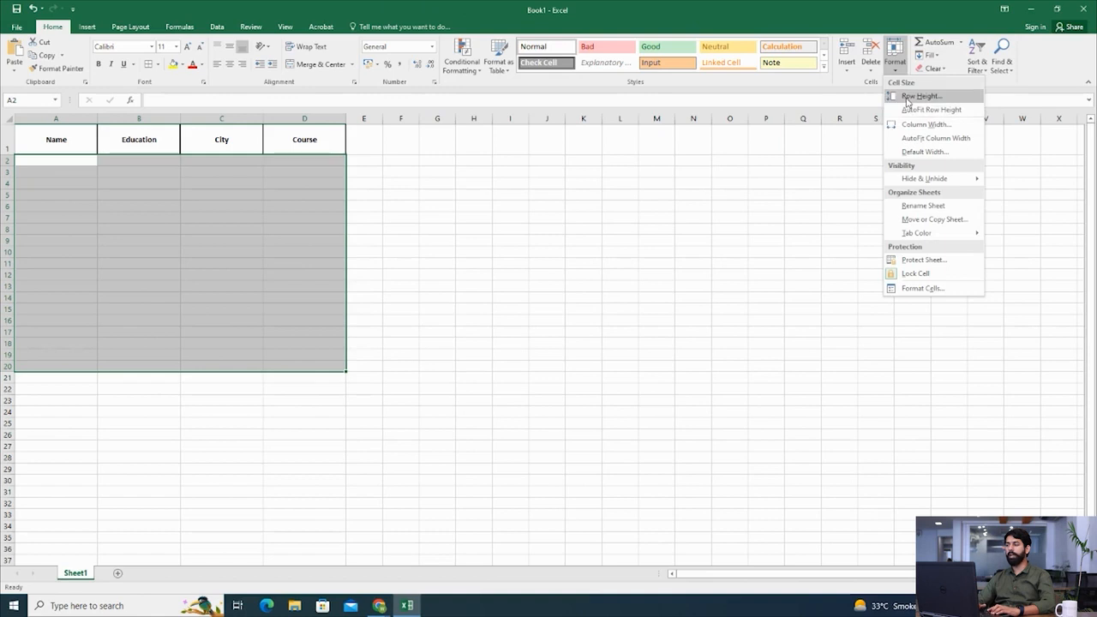
click(910, 96)
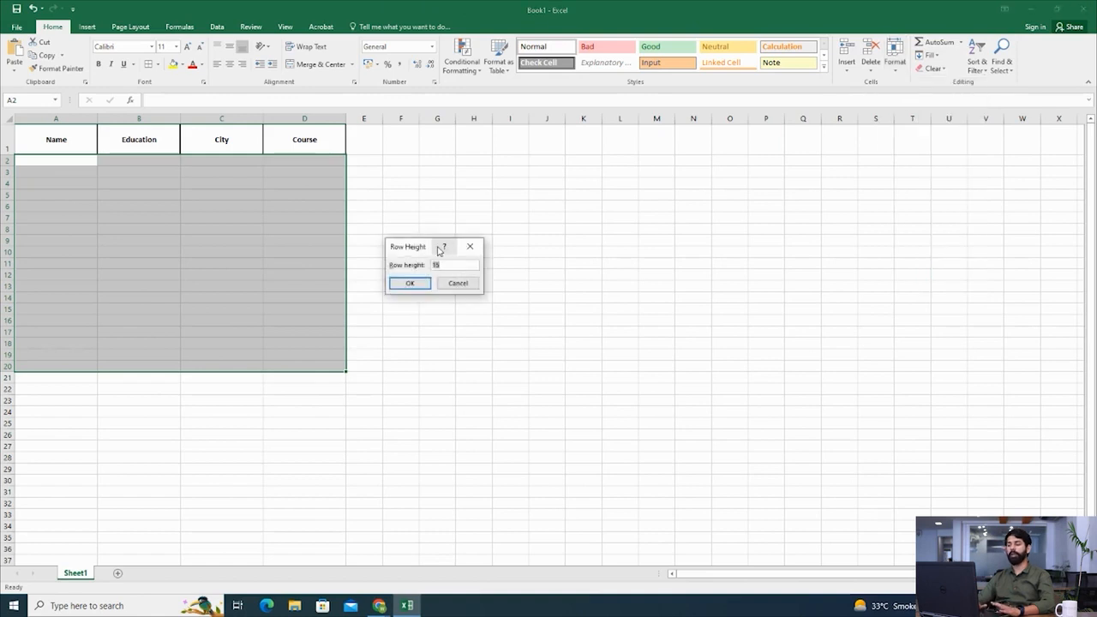
text(30)
key(Return)
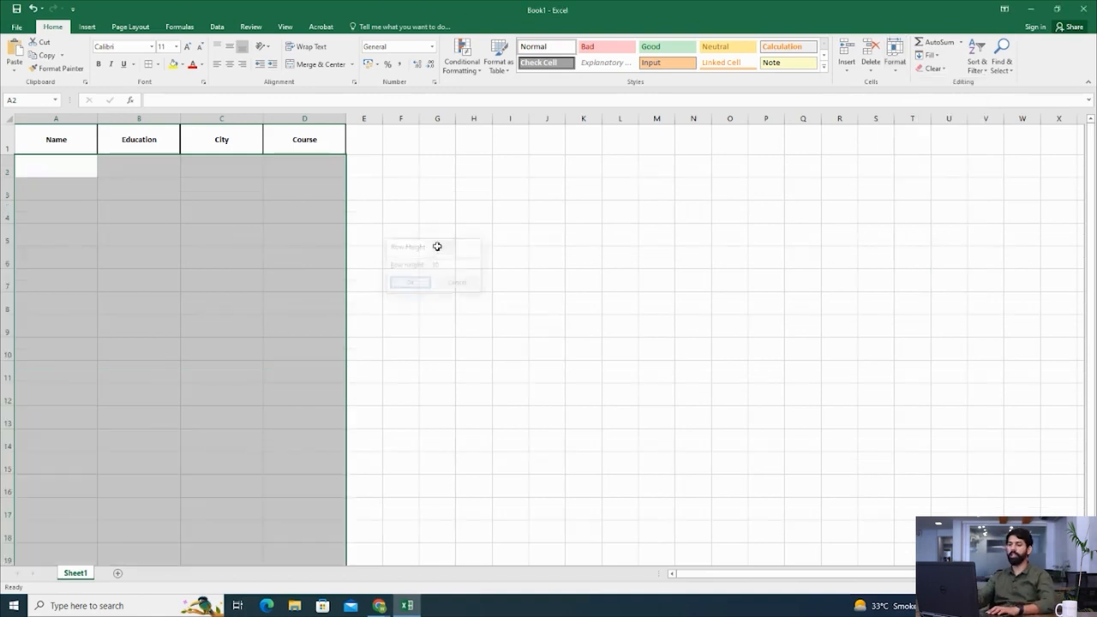
scroll(314, 274, down, 5)
scroll(314, 274, down, 2)
scroll(314, 274, up, 7)
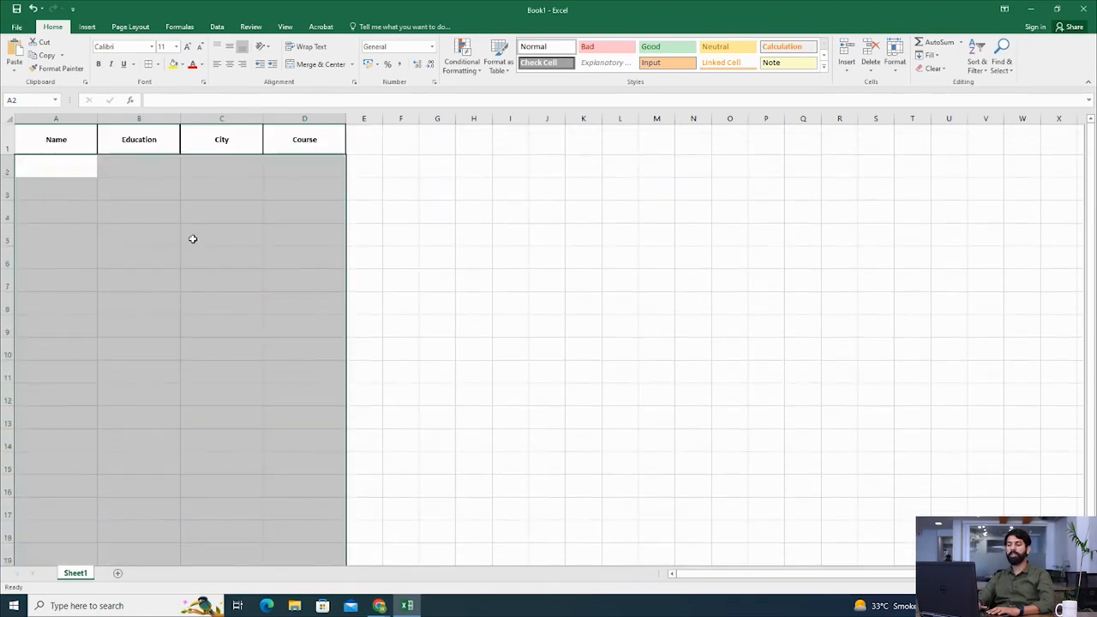
click(193, 238)
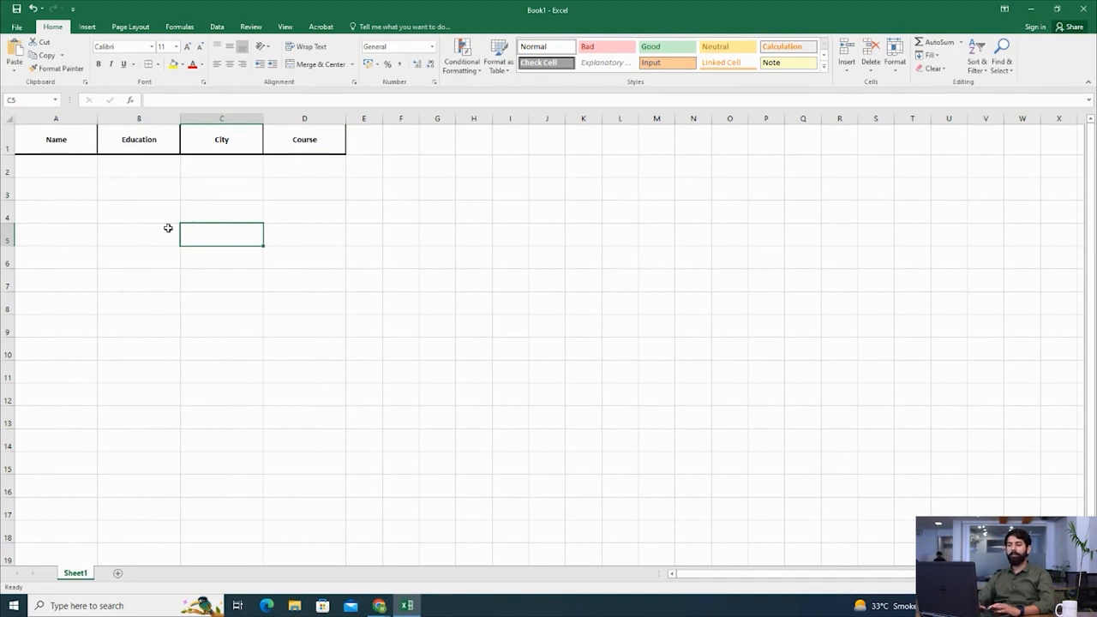
click(166, 251)
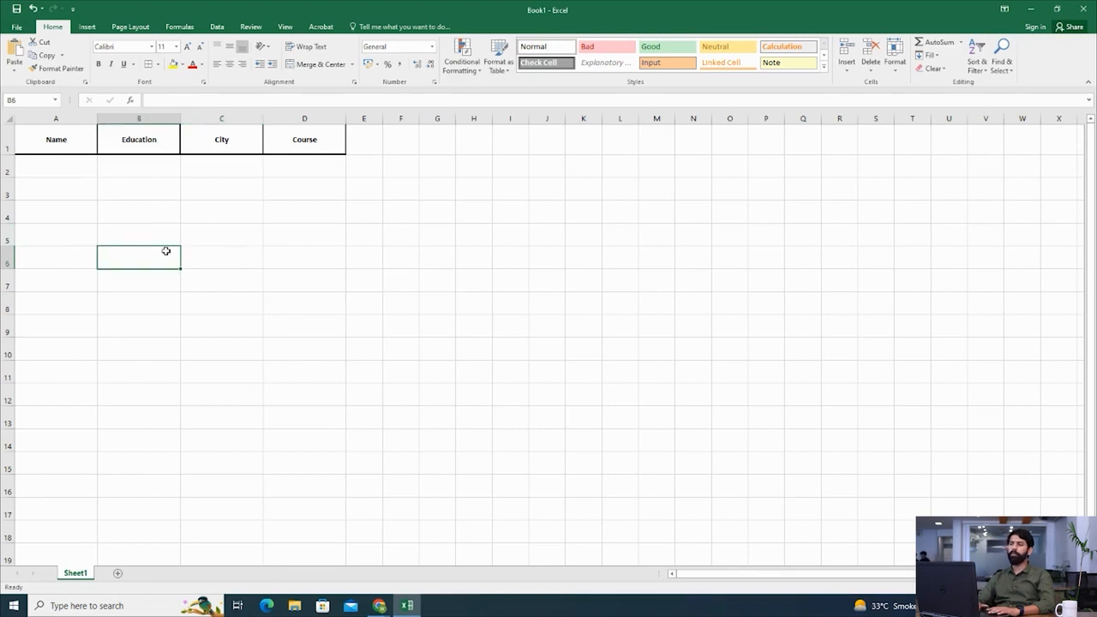
Examine the row height and column width formatting commands for the blank ranges E2:O8 and H4:Q7.
drag(378, 175, 729, 301)
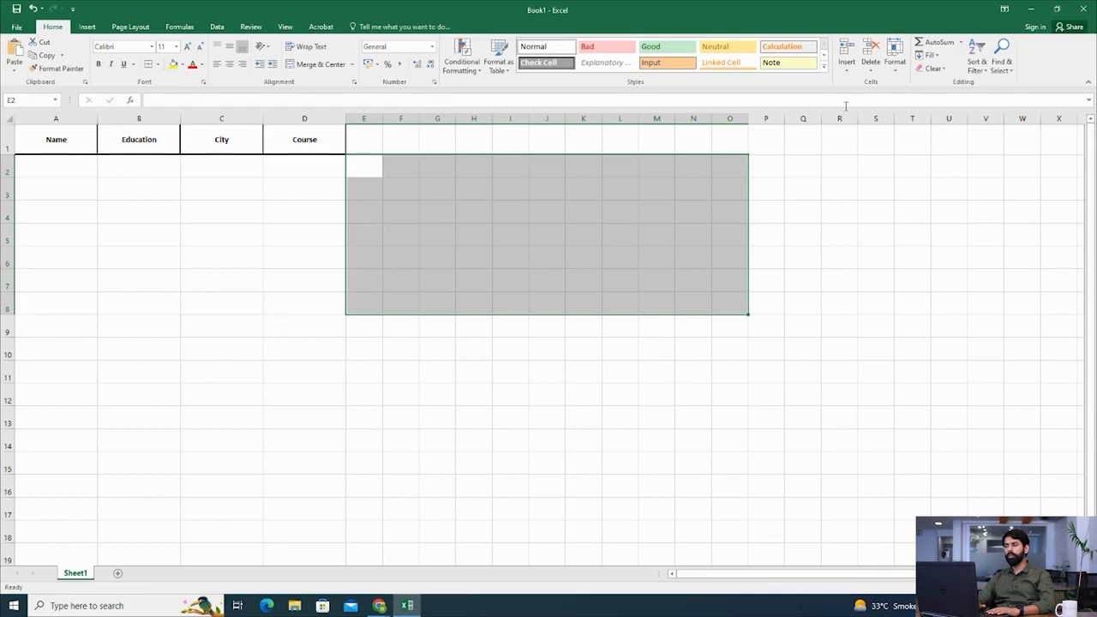
click(894, 65)
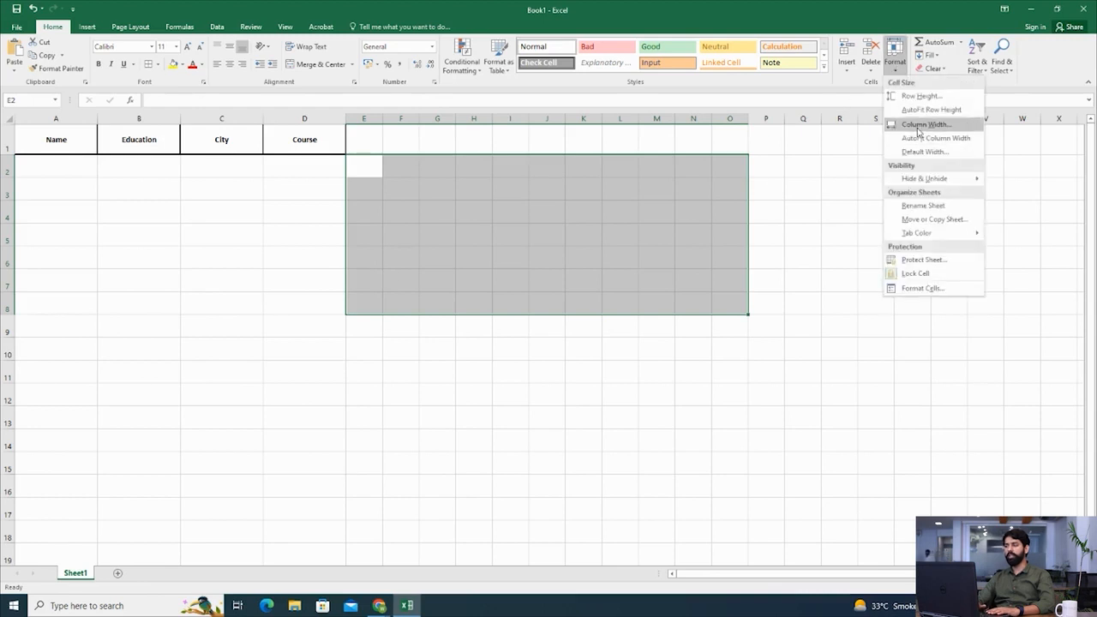
click(603, 373)
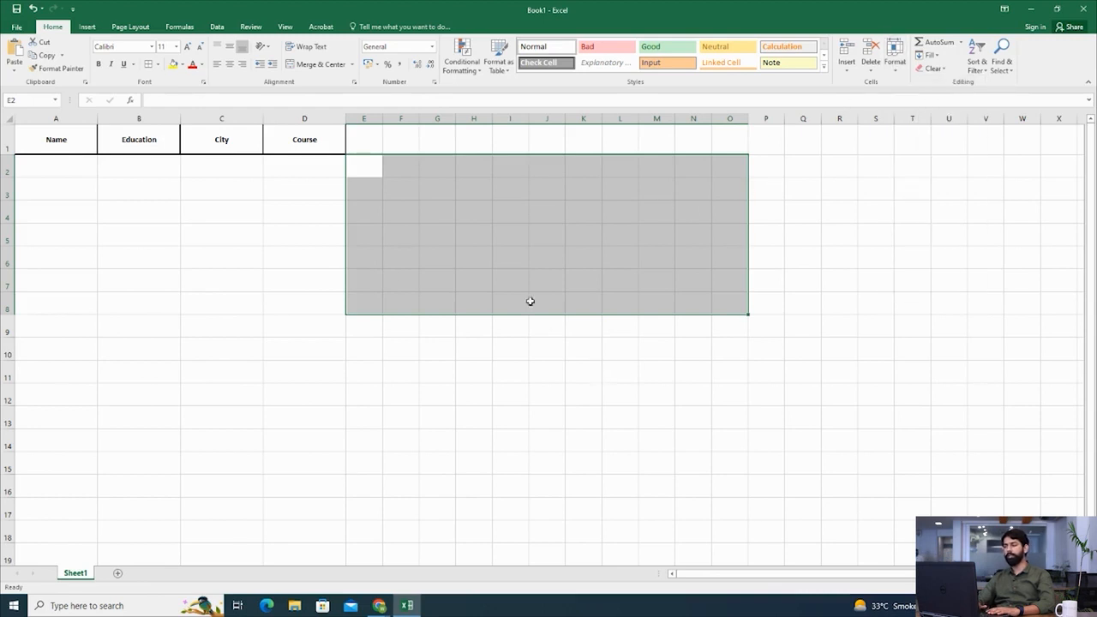
click(510, 416)
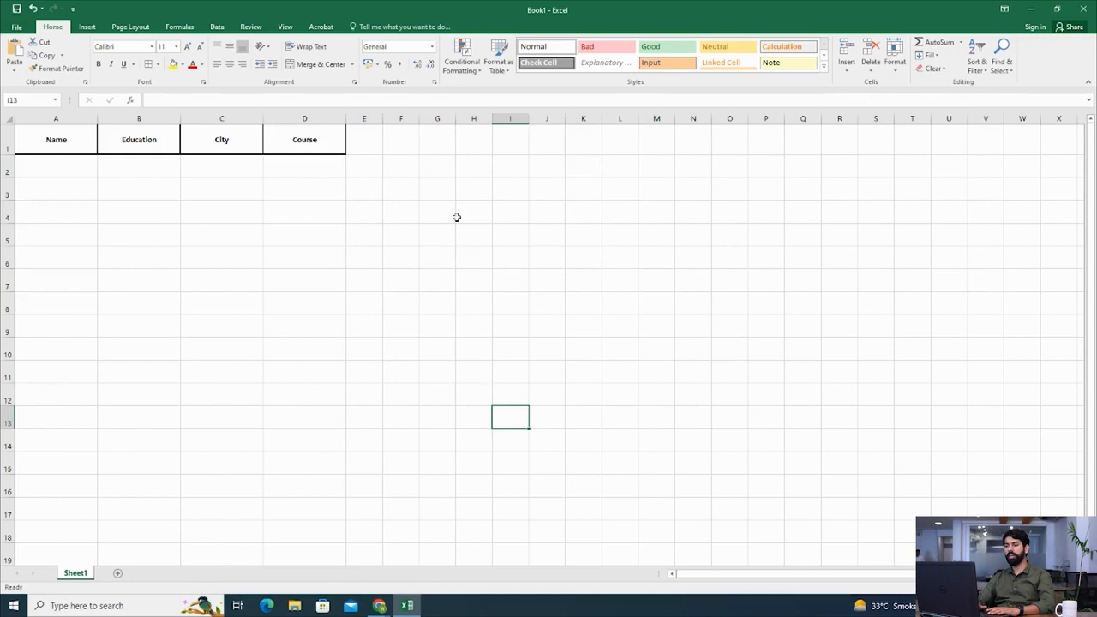
right_click(437, 119)
key(Escape)
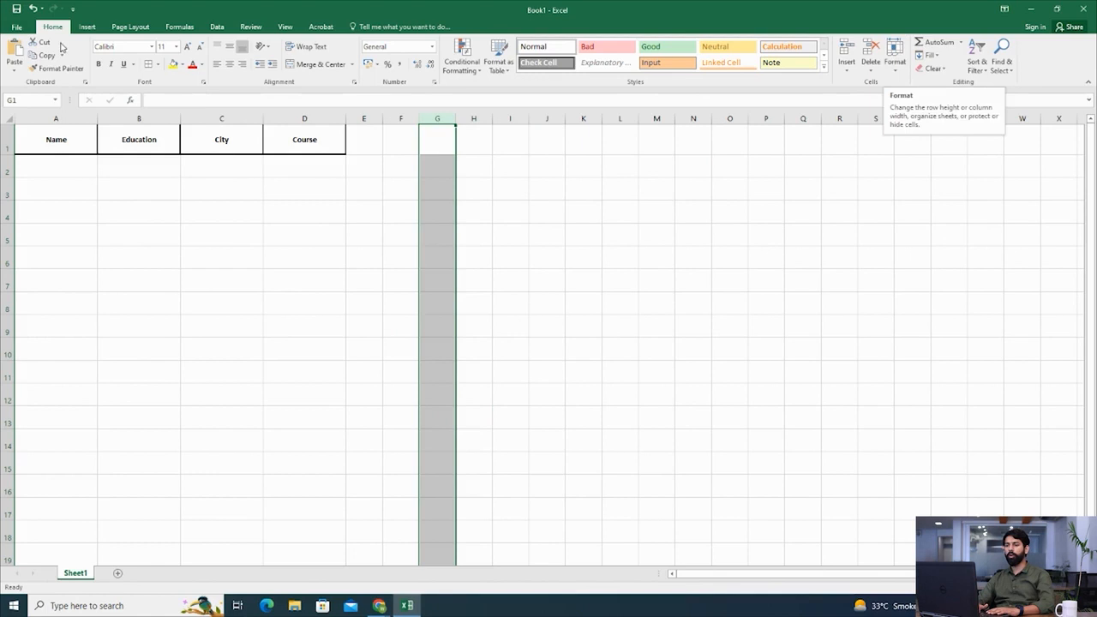
drag(468, 214, 800, 286)
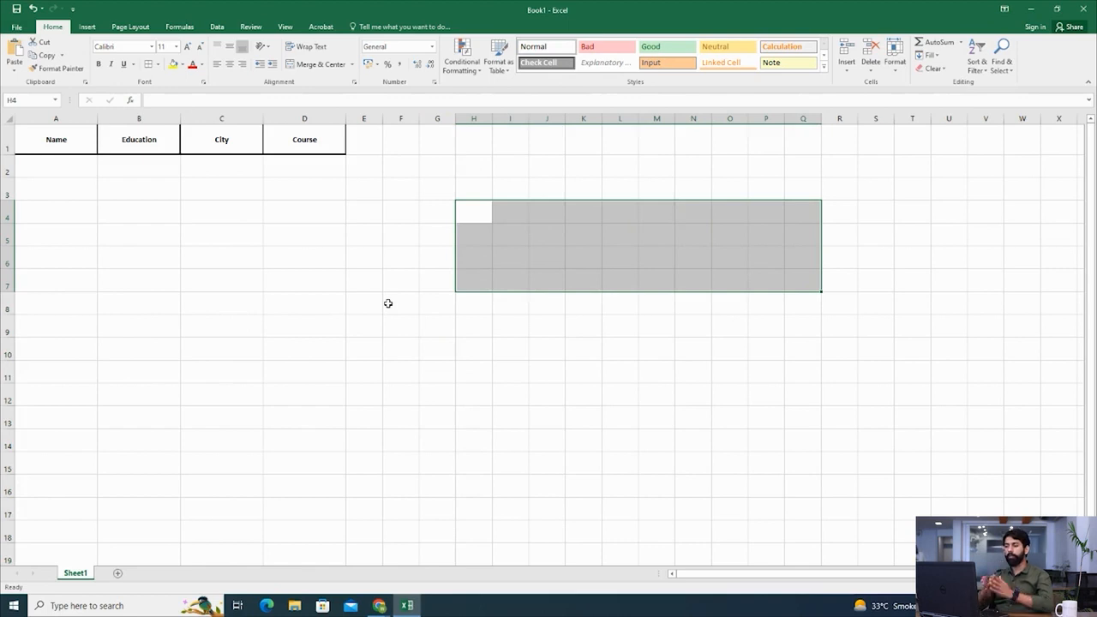
click(895, 53)
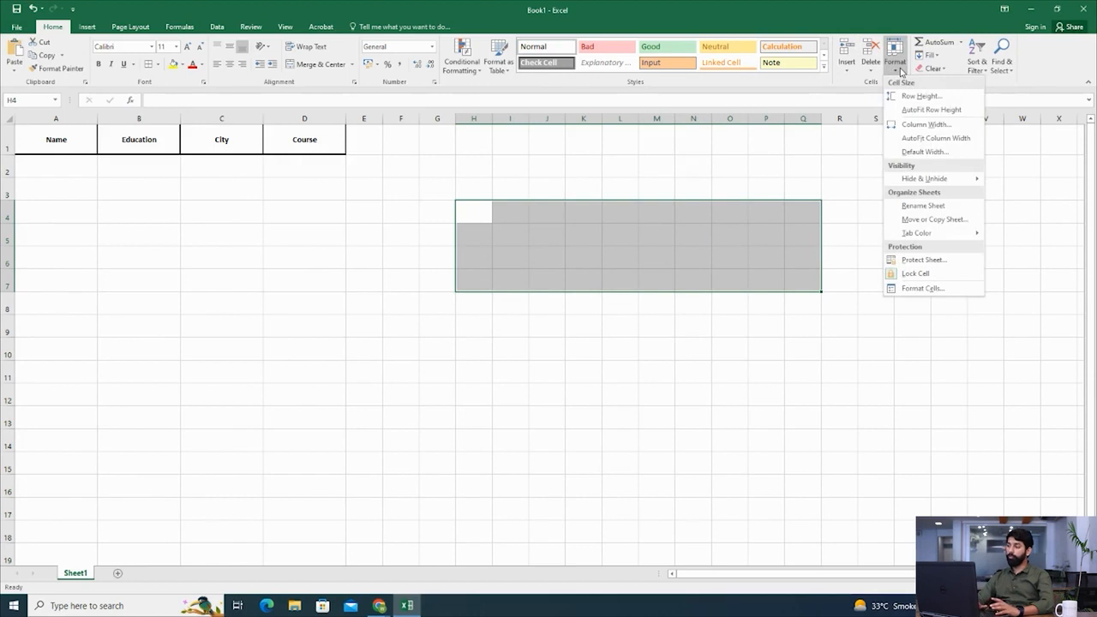
click(489, 369)
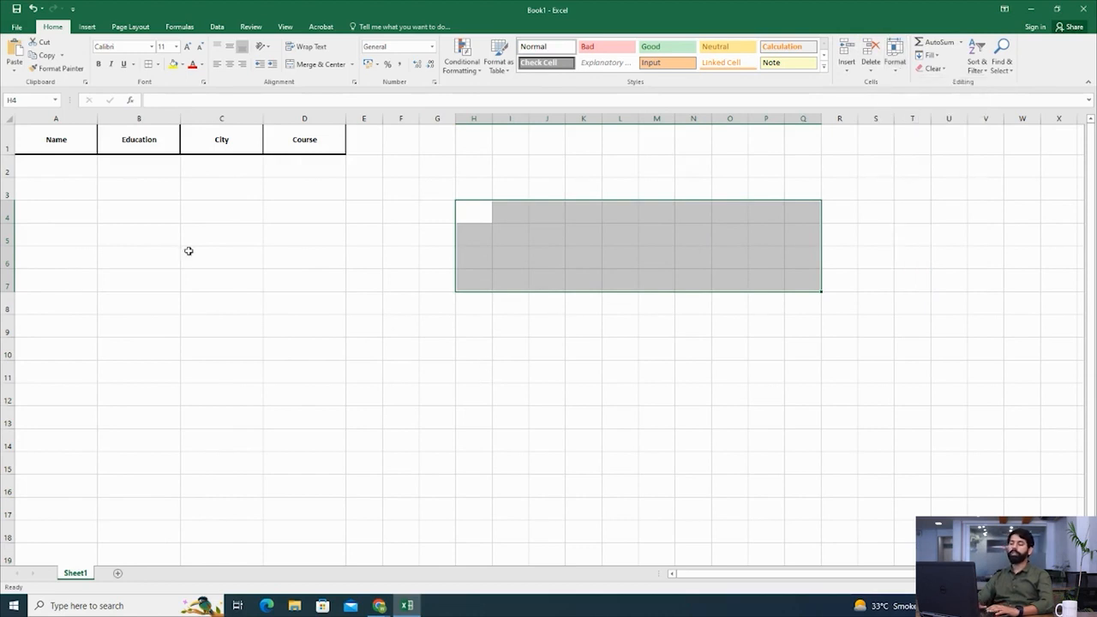
click(75, 221)
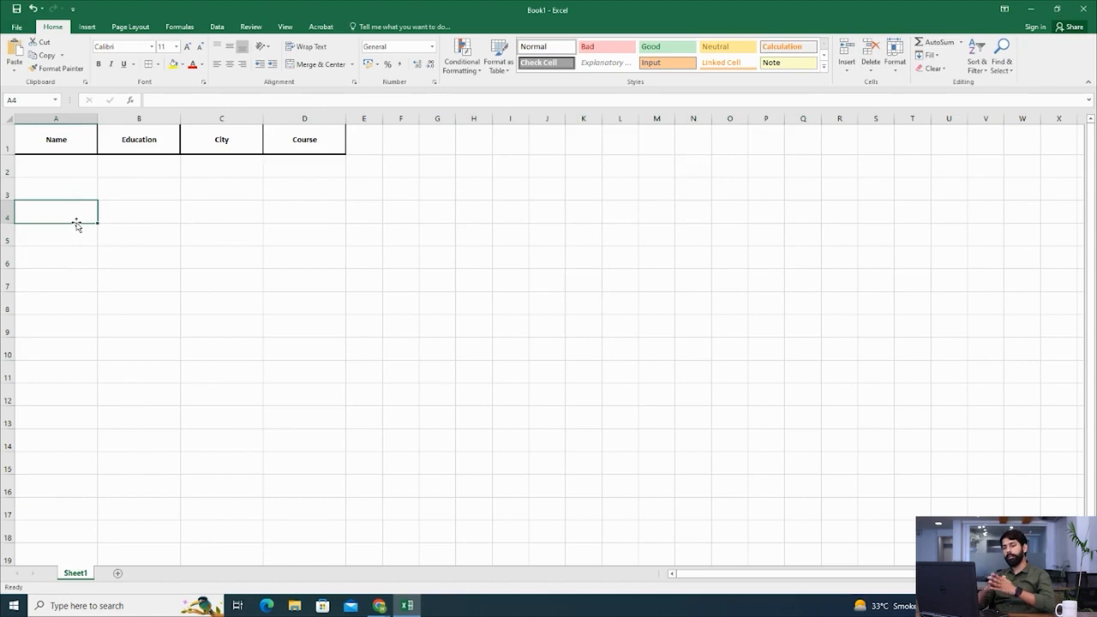